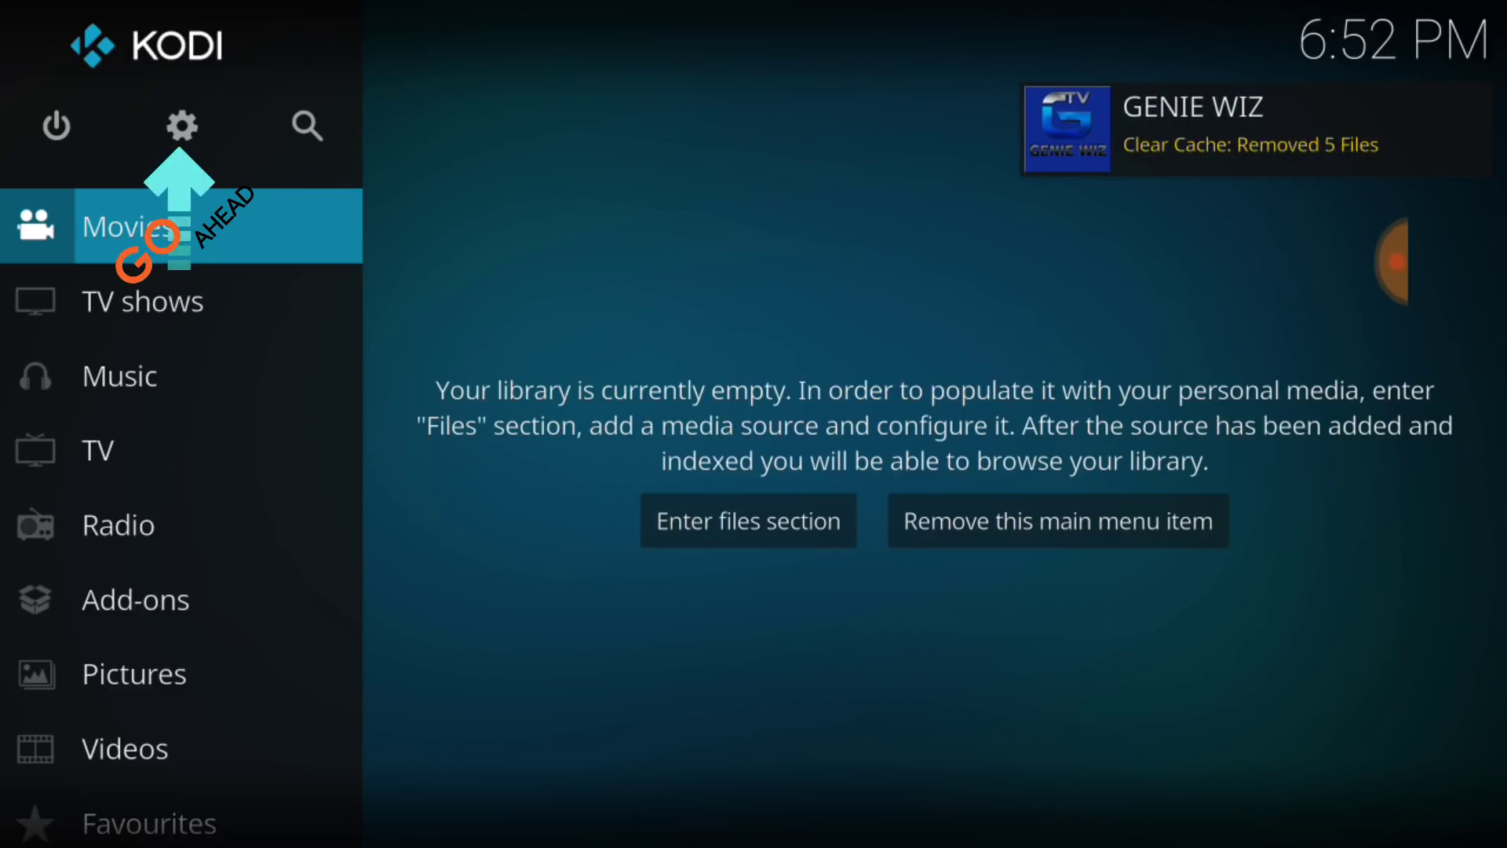
In the System Add-ons settings, switch on Unknown sources and accept the personal-data warning.
{"action": "key", "text": "Up"}
{"action": "key", "text": "Return"}
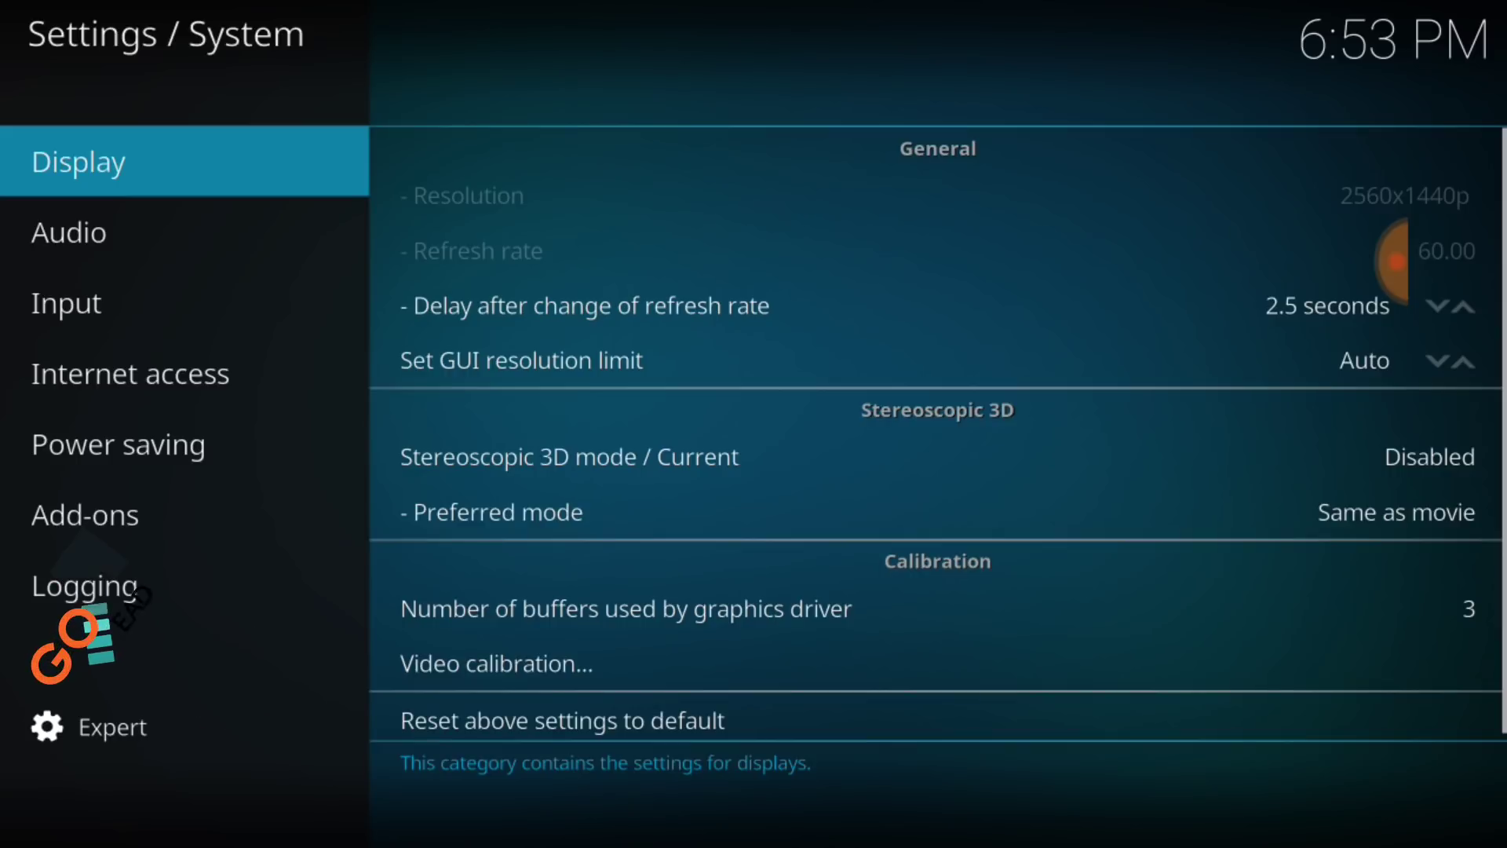
{"action": "left_click", "coordinate": [82, 515]}
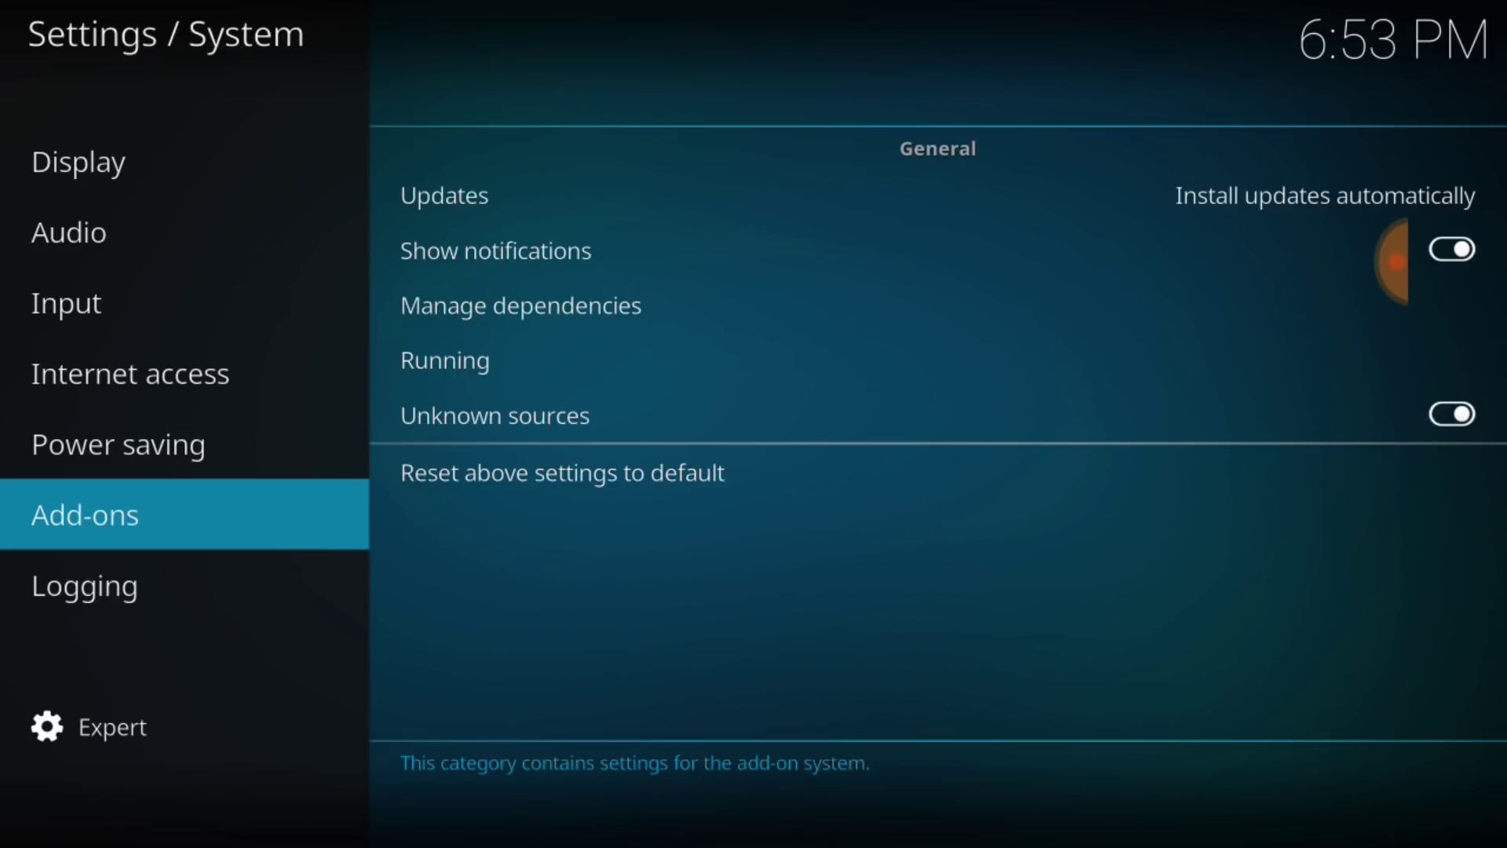
{"action": "left_click", "coordinate": [1452, 415]}
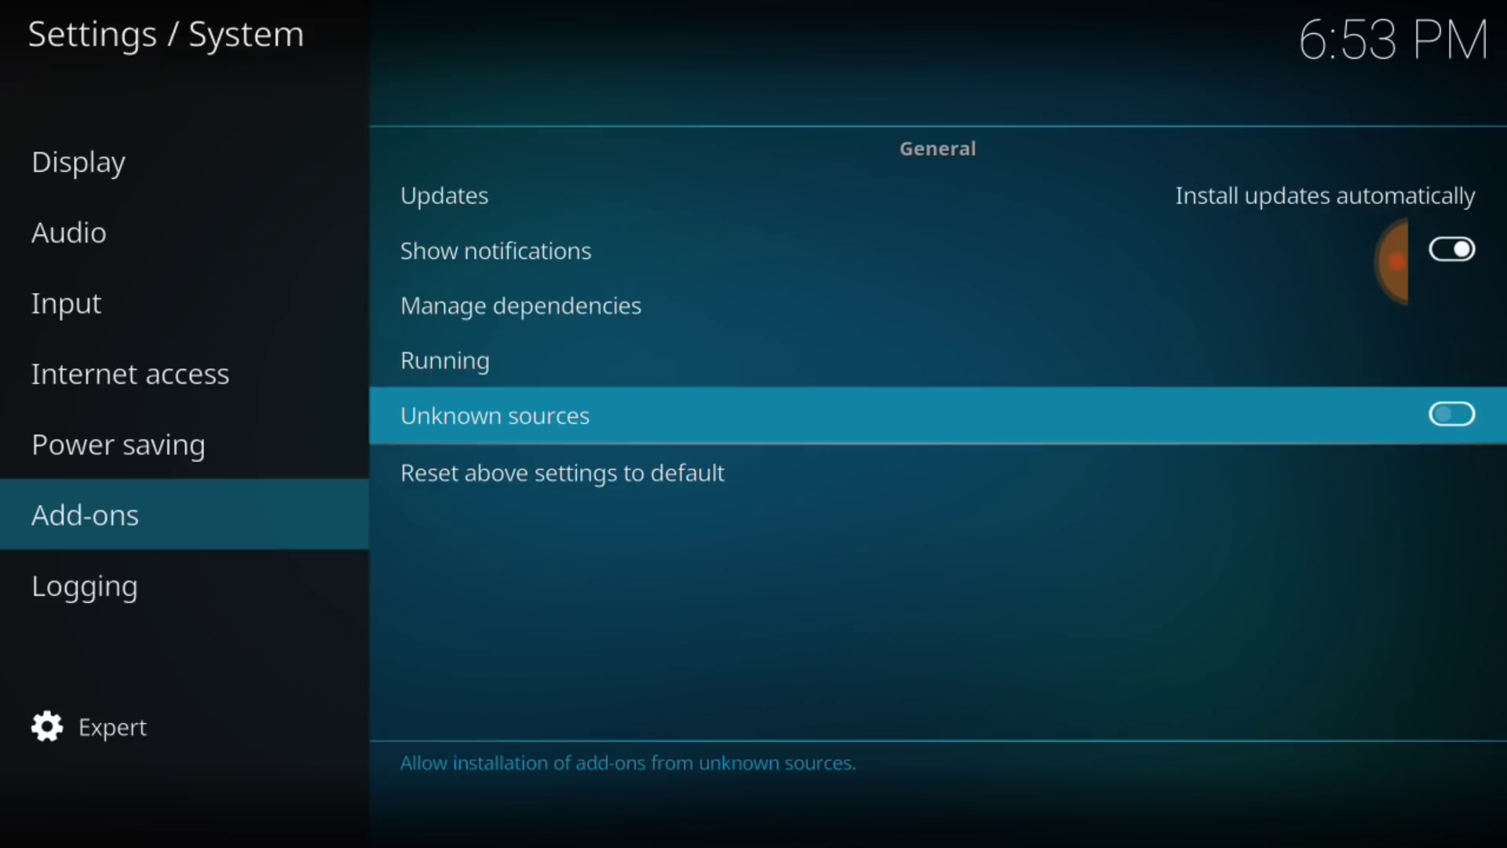
{"action": "key", "text": "Return"}
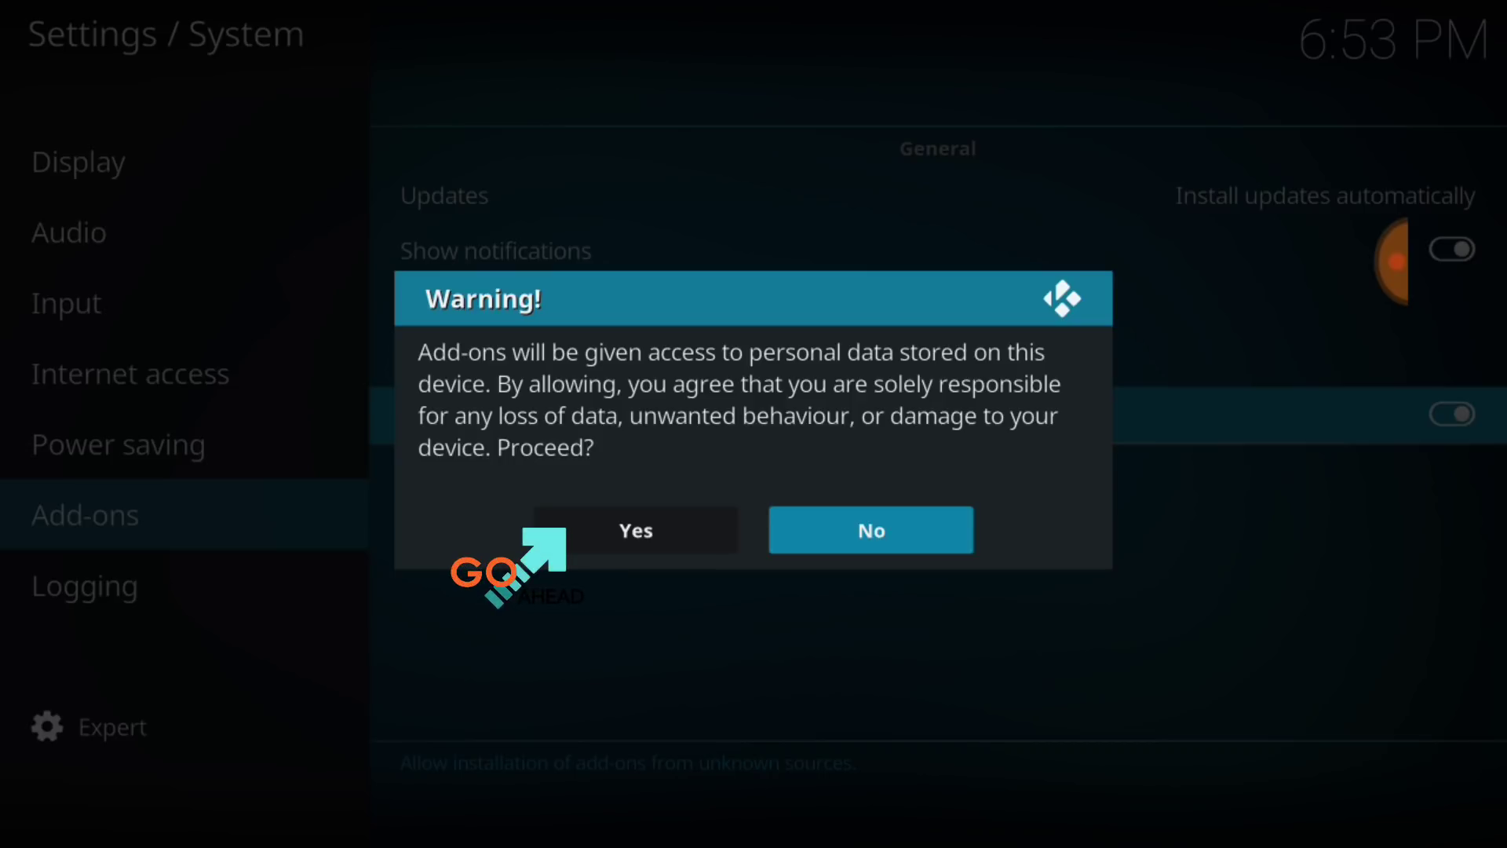
{"action": "left_click", "coordinate": [572, 521]}
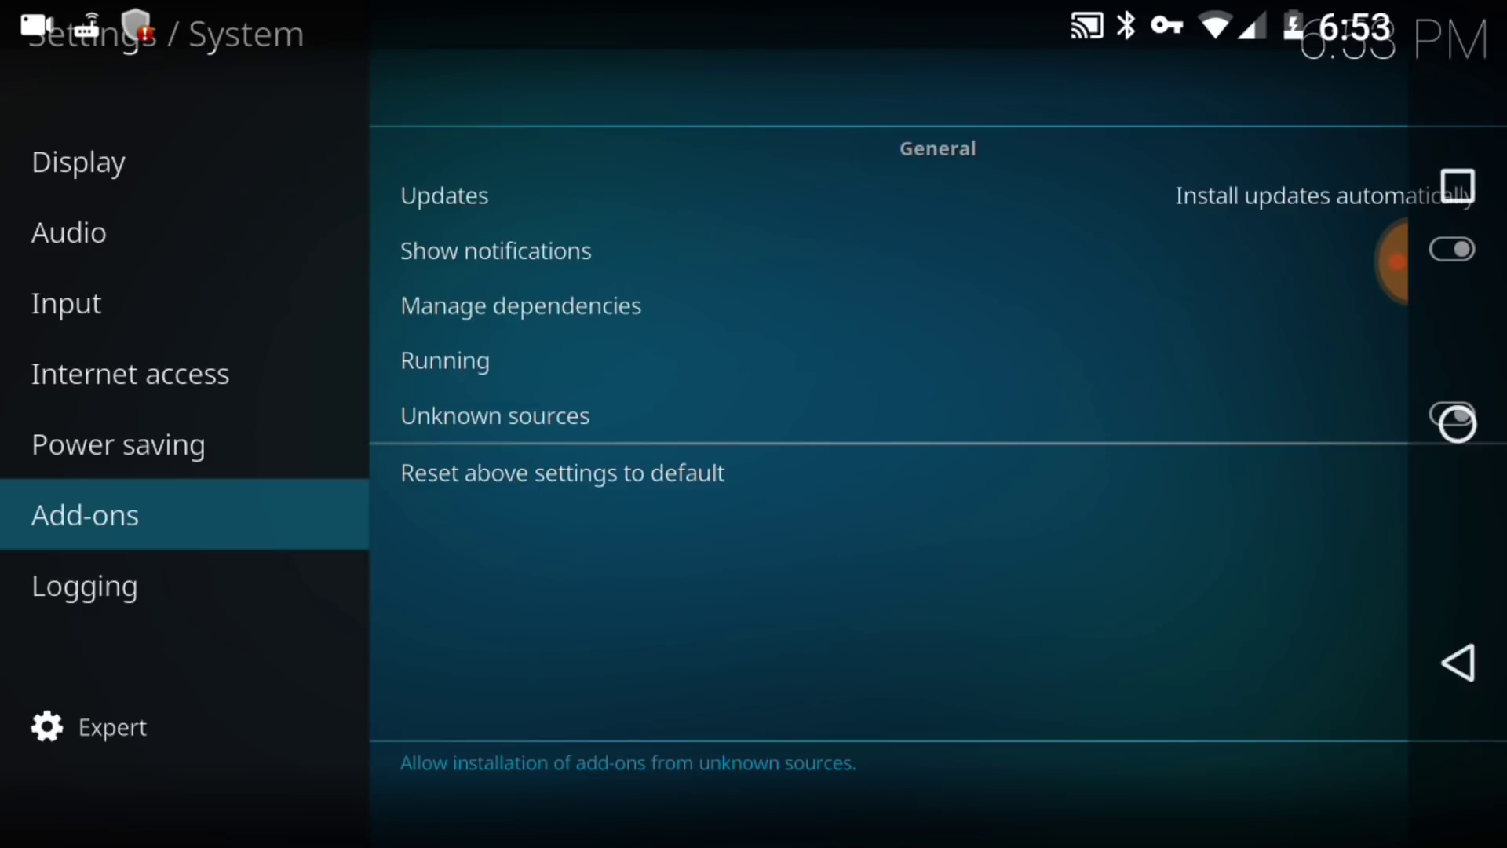
{"action": "left_click", "coordinate": [1457, 664]}
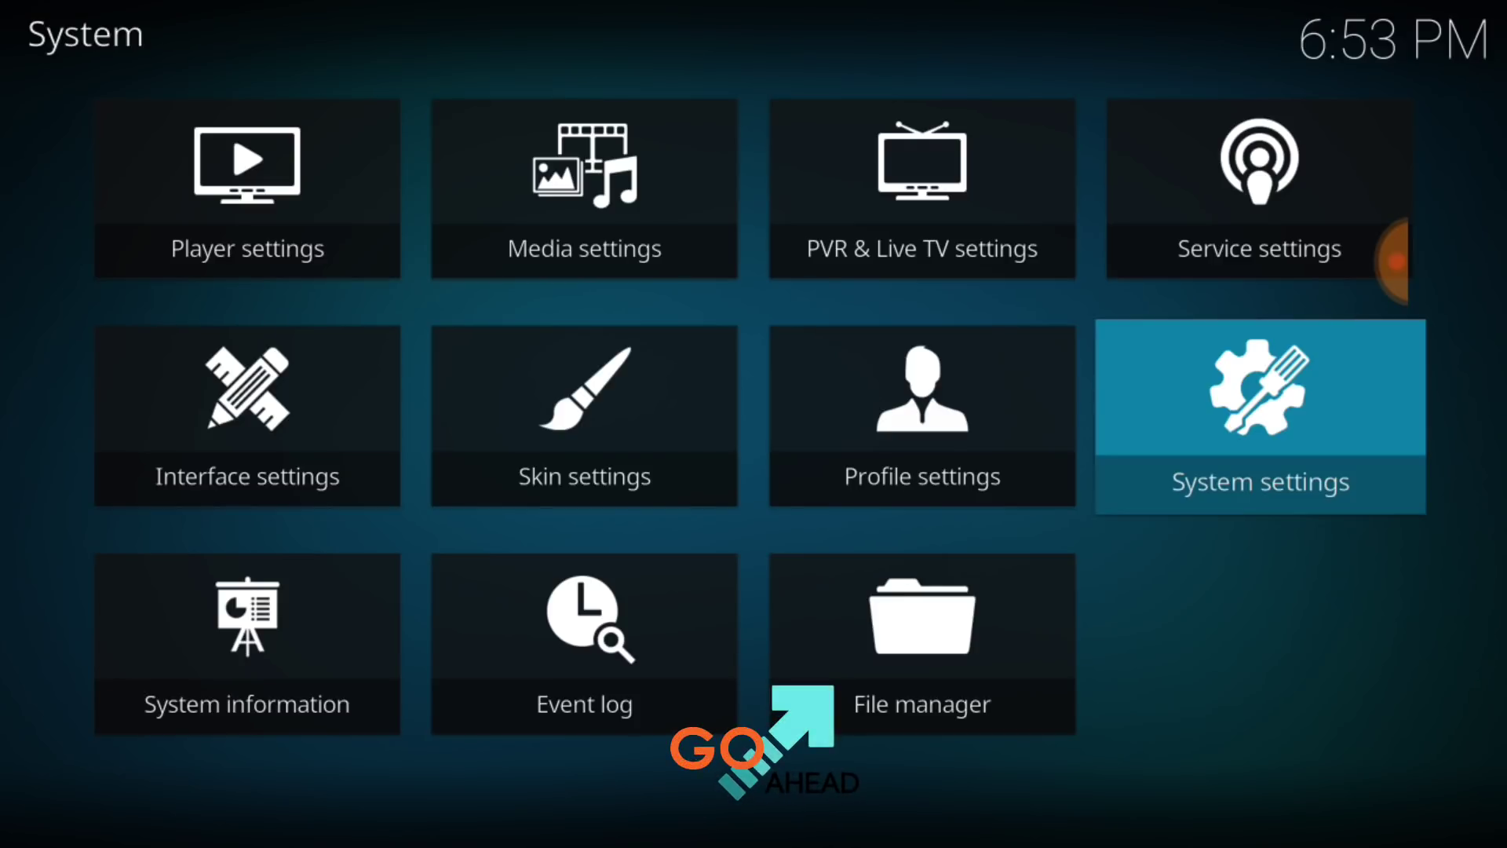
{"action": "left_click", "coordinate": [922, 644]}
{"action": "scroll", "coordinate": [126, 124], "scroll_direction": "down", "scroll_amount": 5}
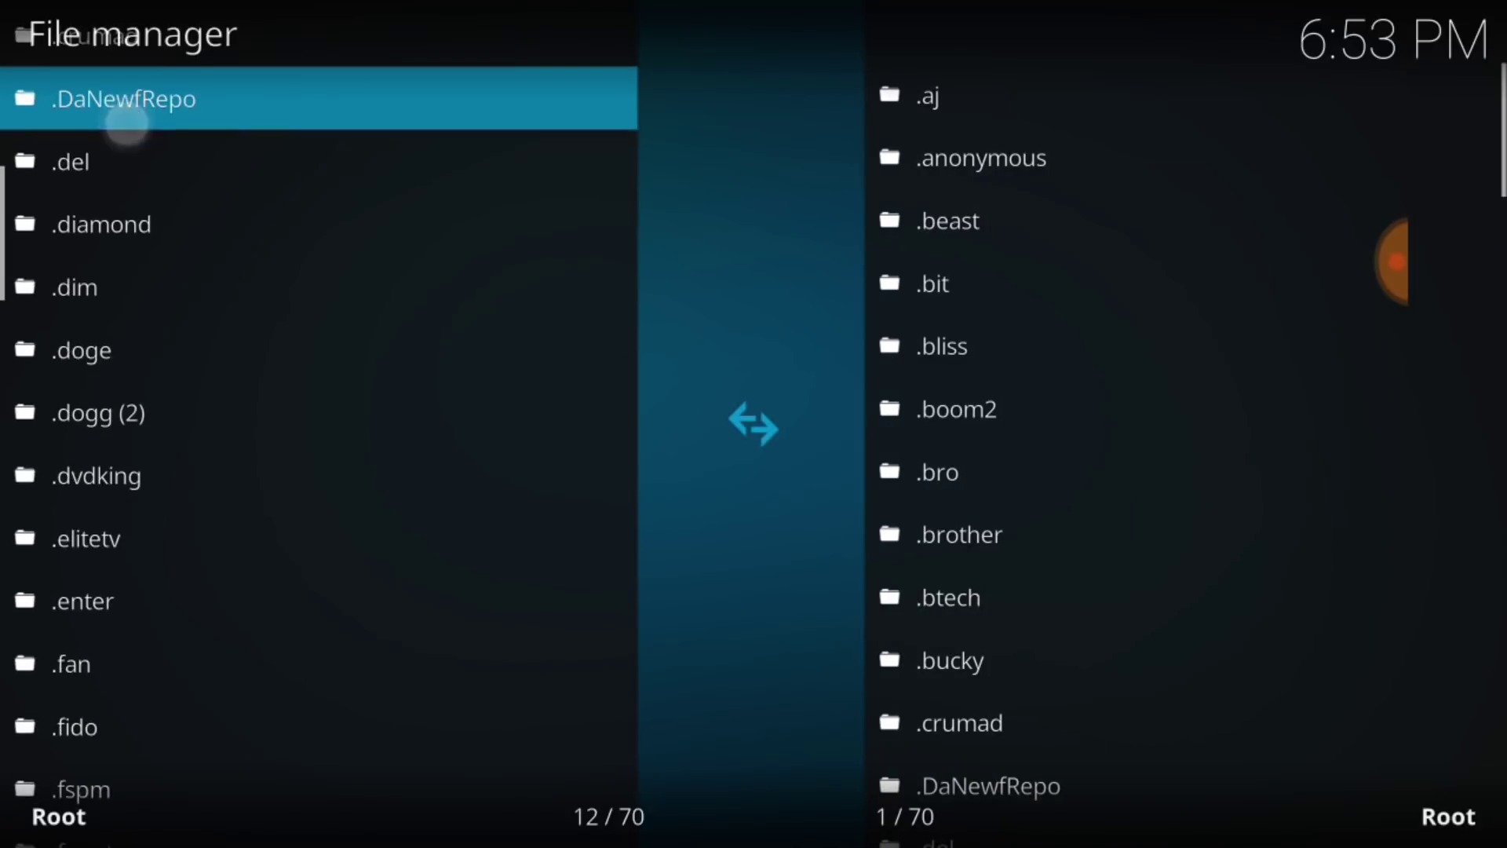
{"action": "scroll", "coordinate": [126, 123], "scroll_direction": "down", "scroll_amount": 12}
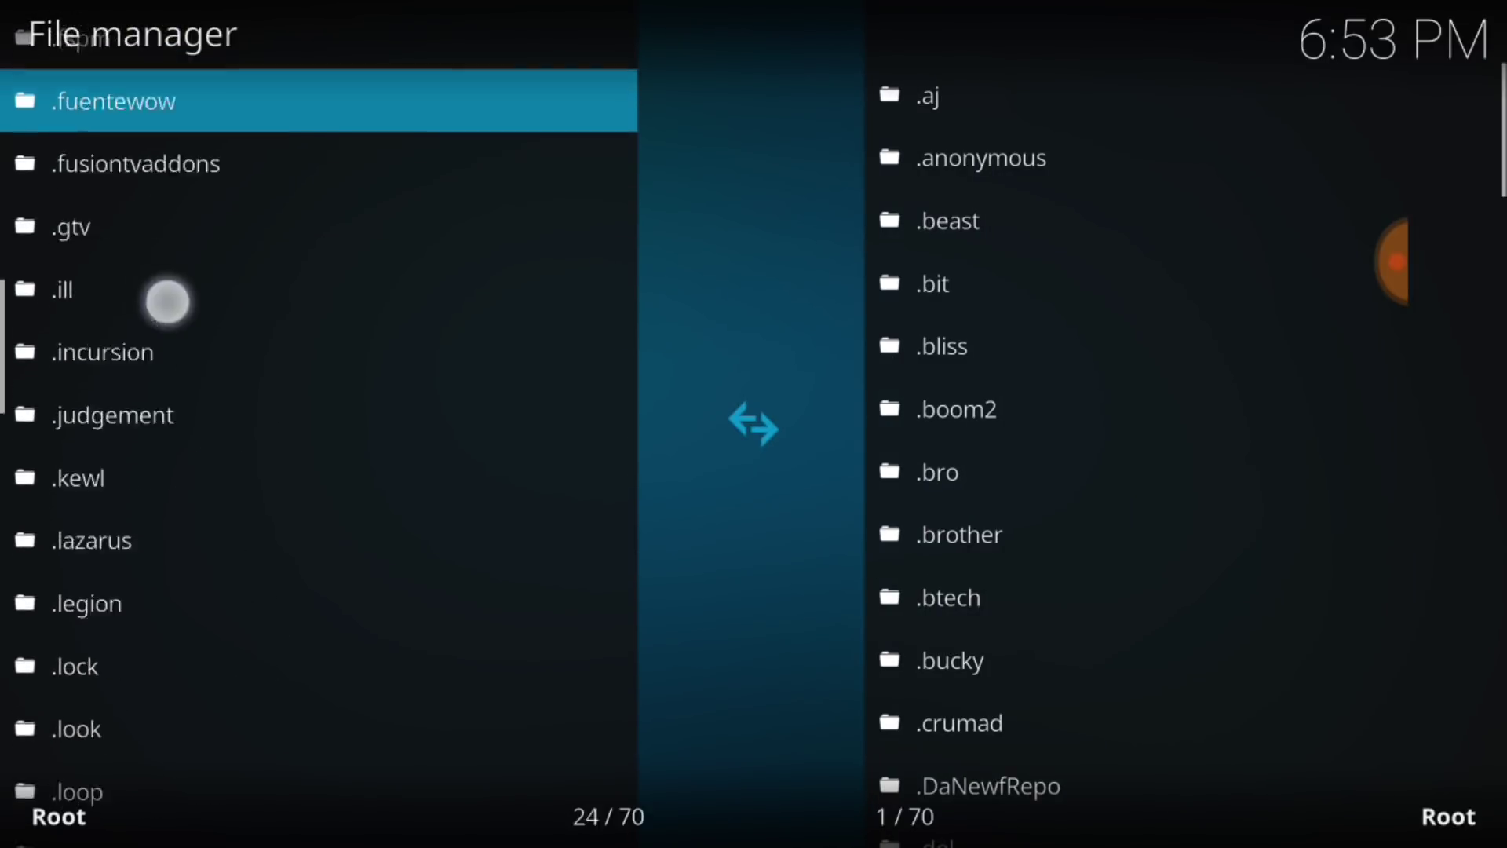
{"action": "scroll", "coordinate": [168, 302], "scroll_direction": "down", "scroll_amount": 20}
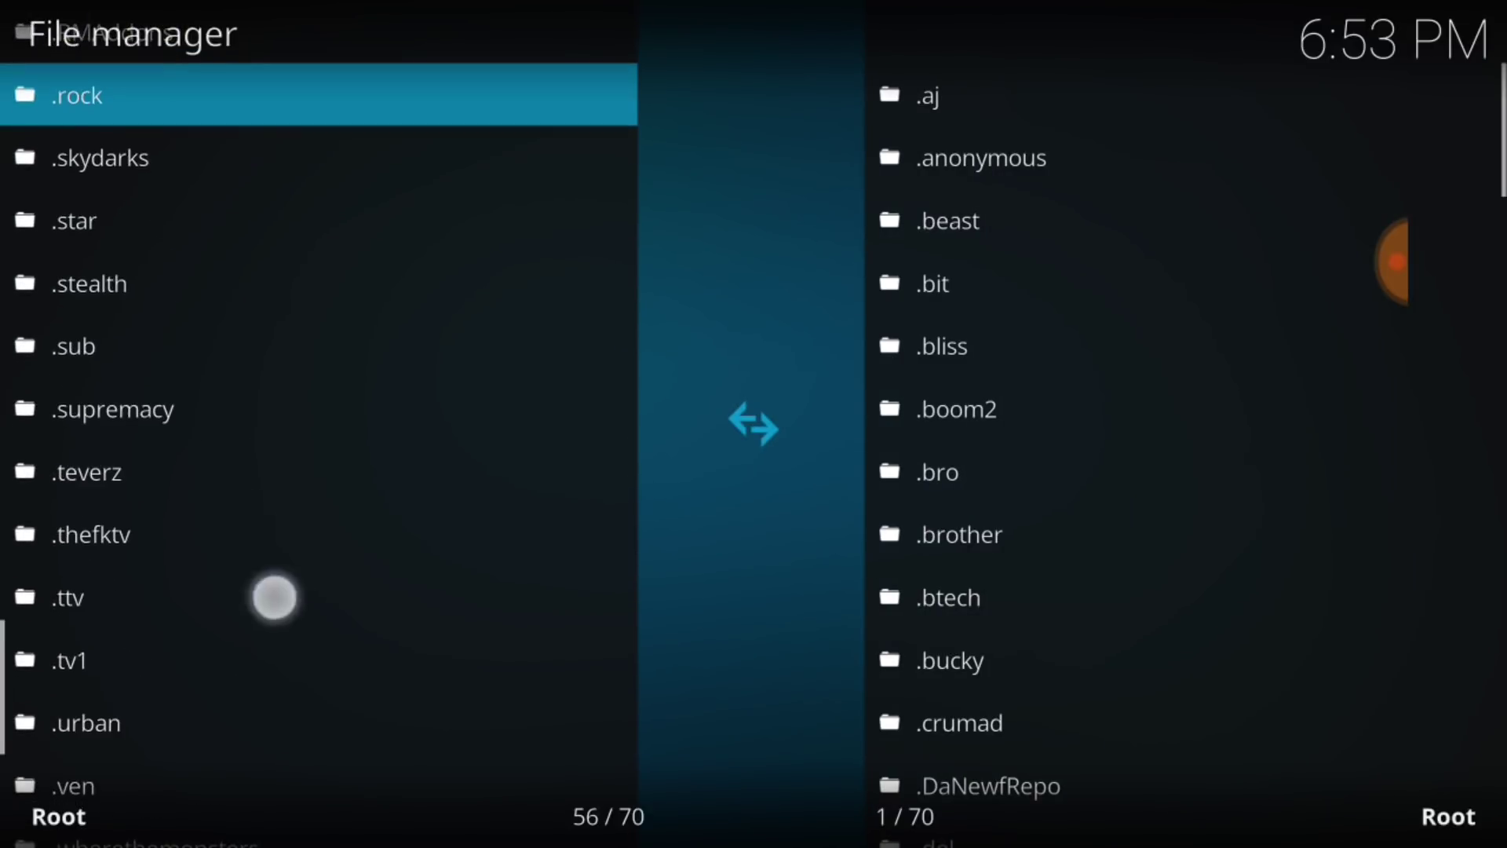
{"action": "scroll", "coordinate": [274, 597], "scroll_direction": "down", "scroll_amount": 8}
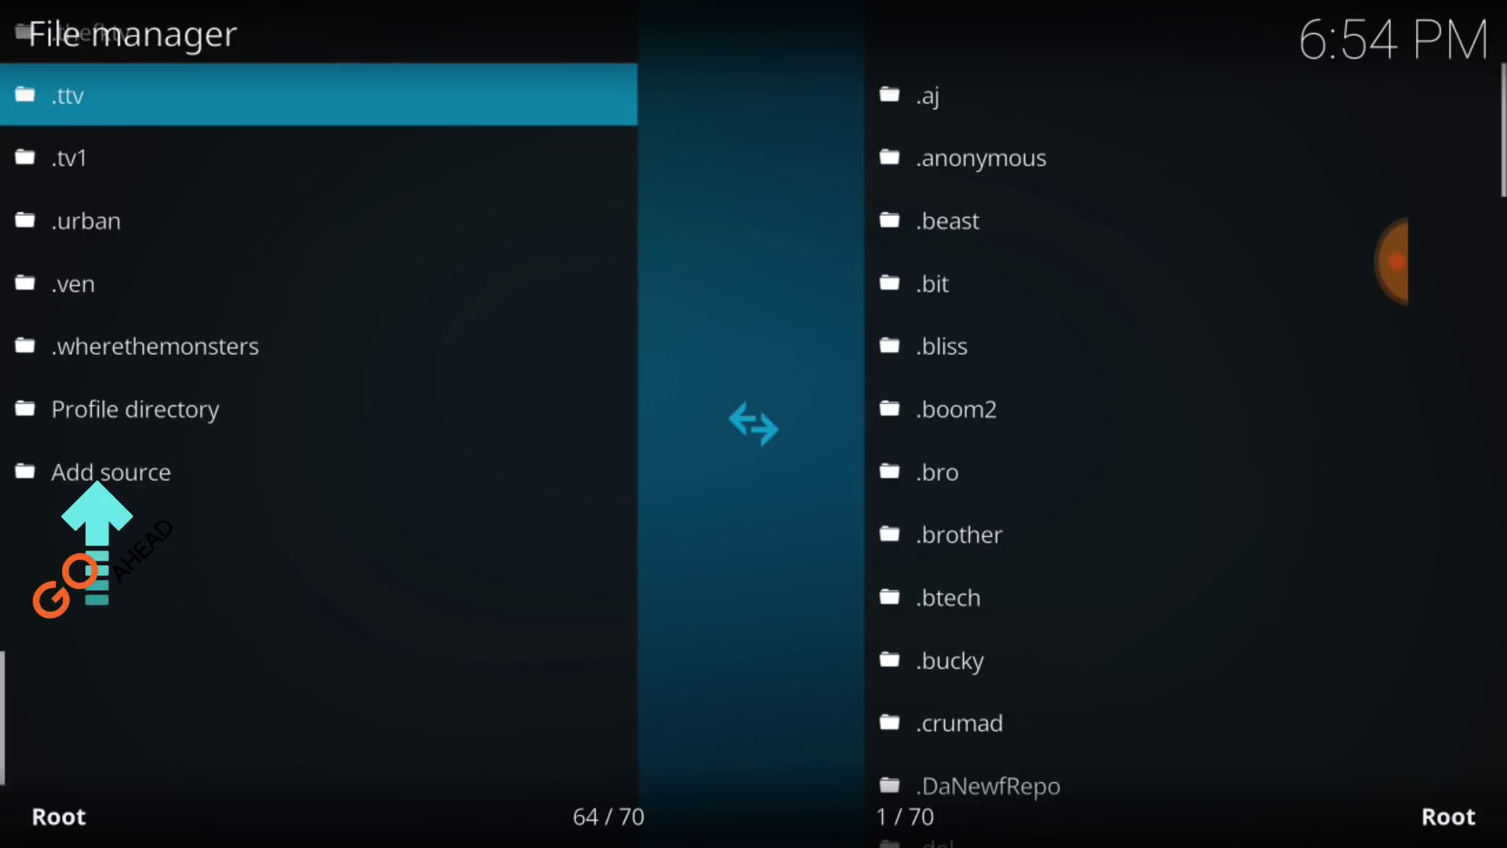
{"action": "left_click", "coordinate": [107, 471]}
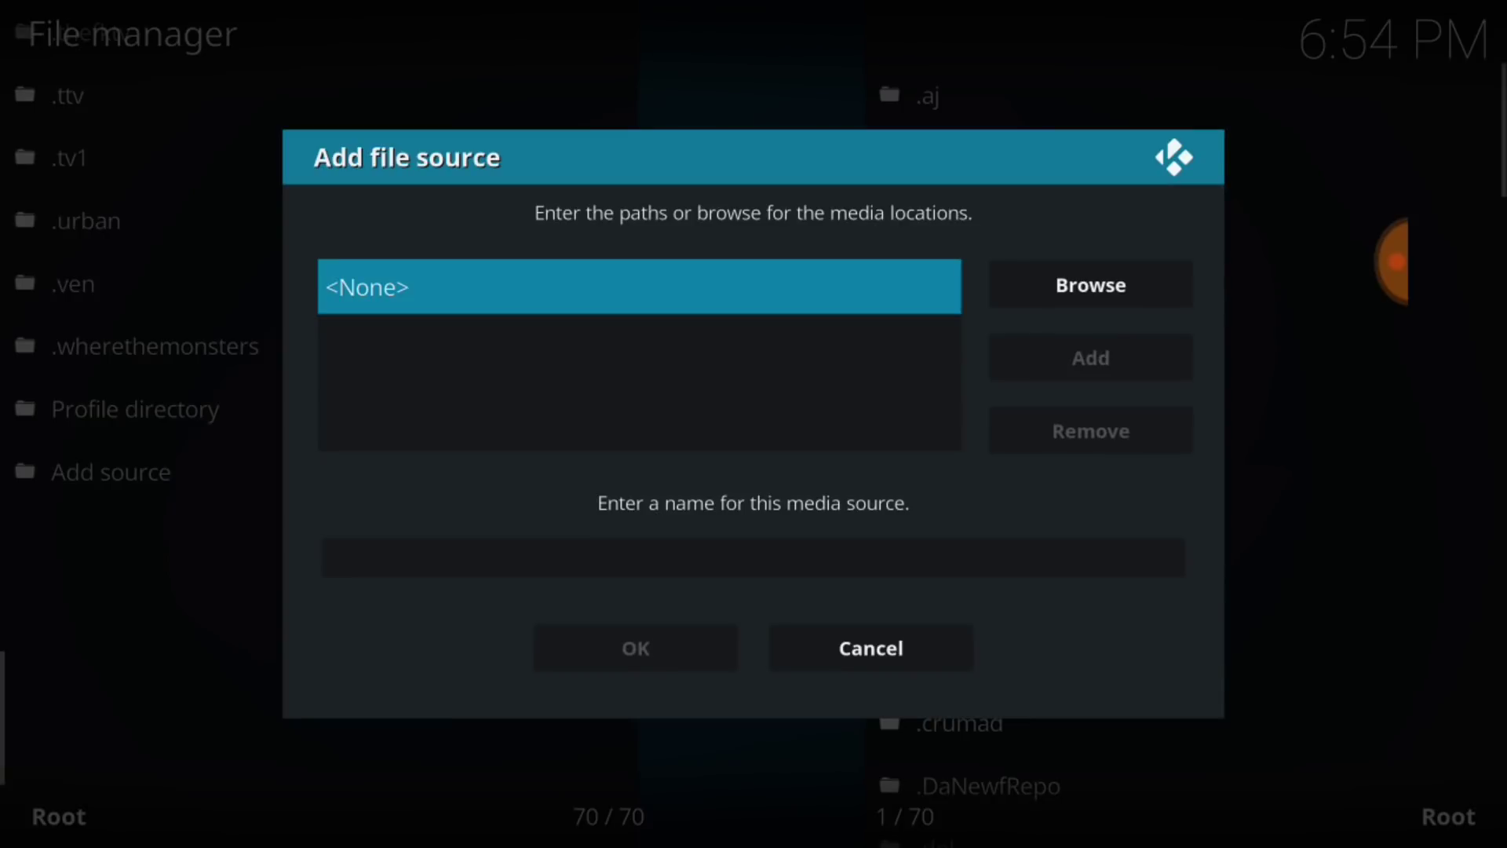
{"action": "left_click", "coordinate": [427, 285]}
{"action": "type", "text": "http://kisakul.com/anonymous/"}
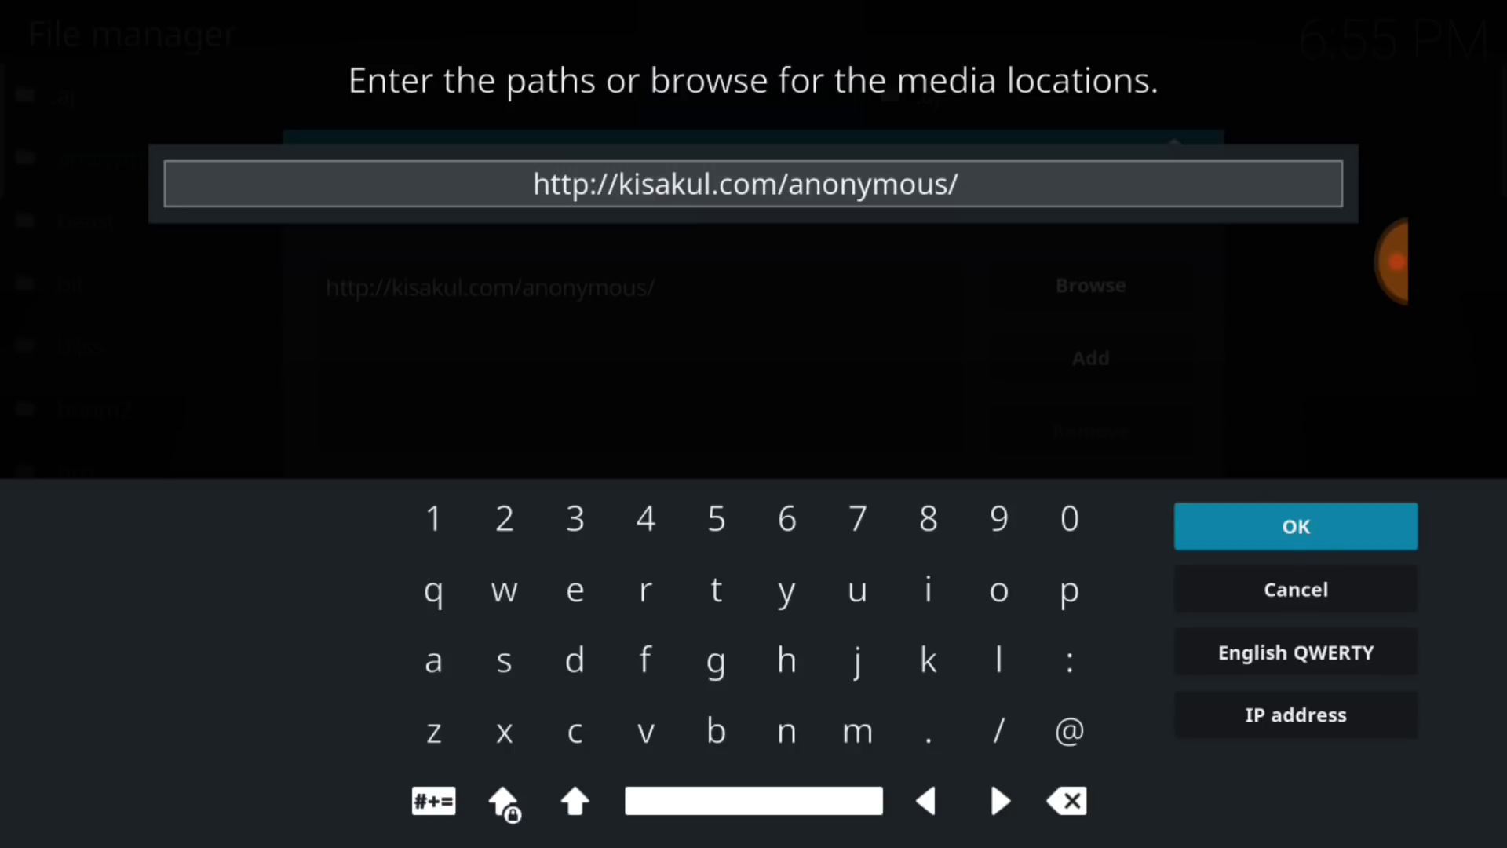
Confirm the path, name the source '.anonymous' and save it.
{"action": "left_click", "coordinate": [1308, 536]}
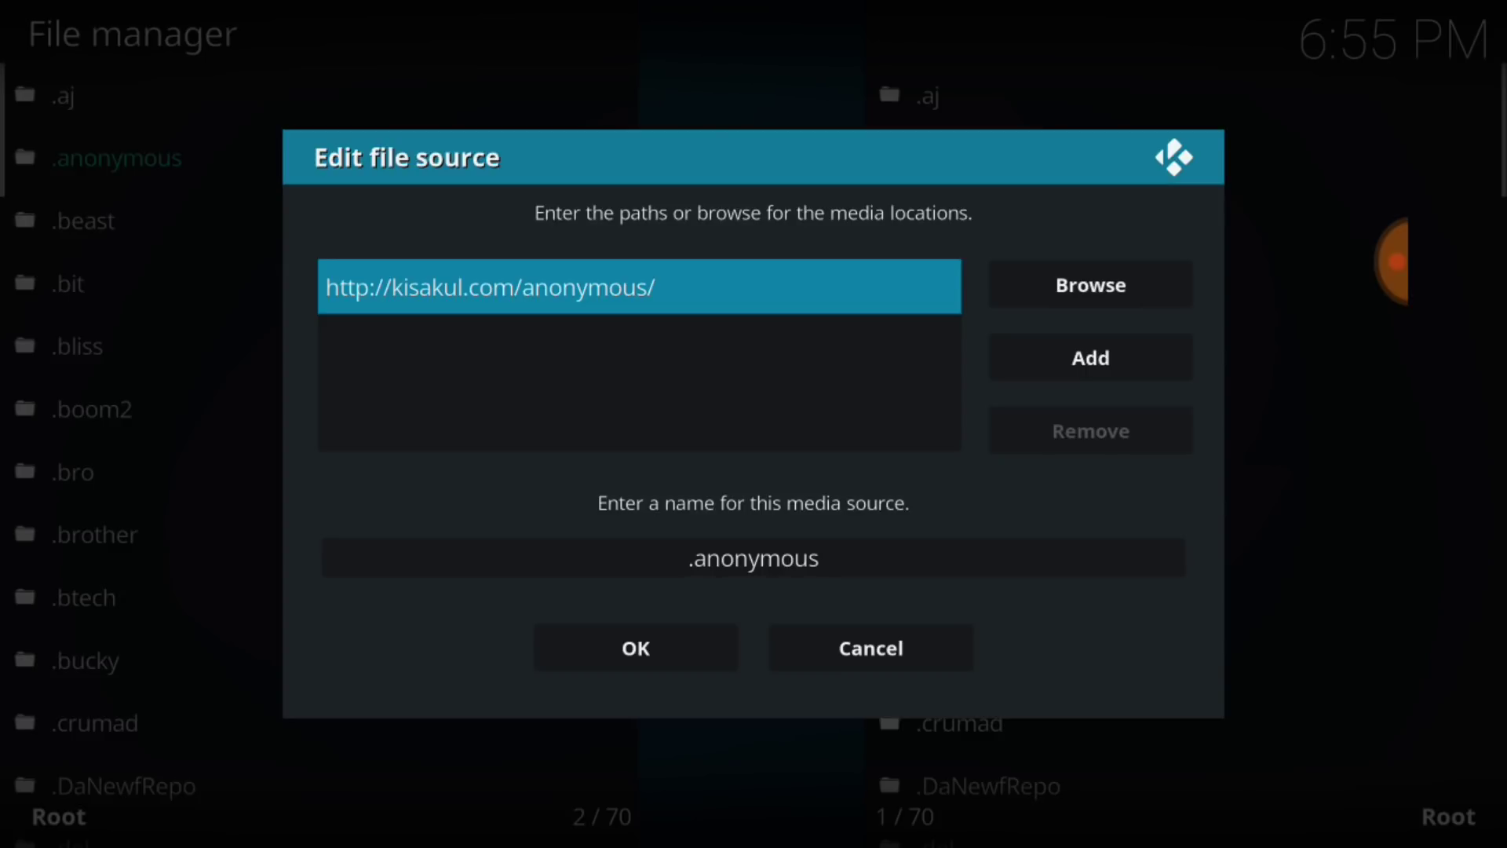
{"action": "left_click", "coordinate": [753, 558]}
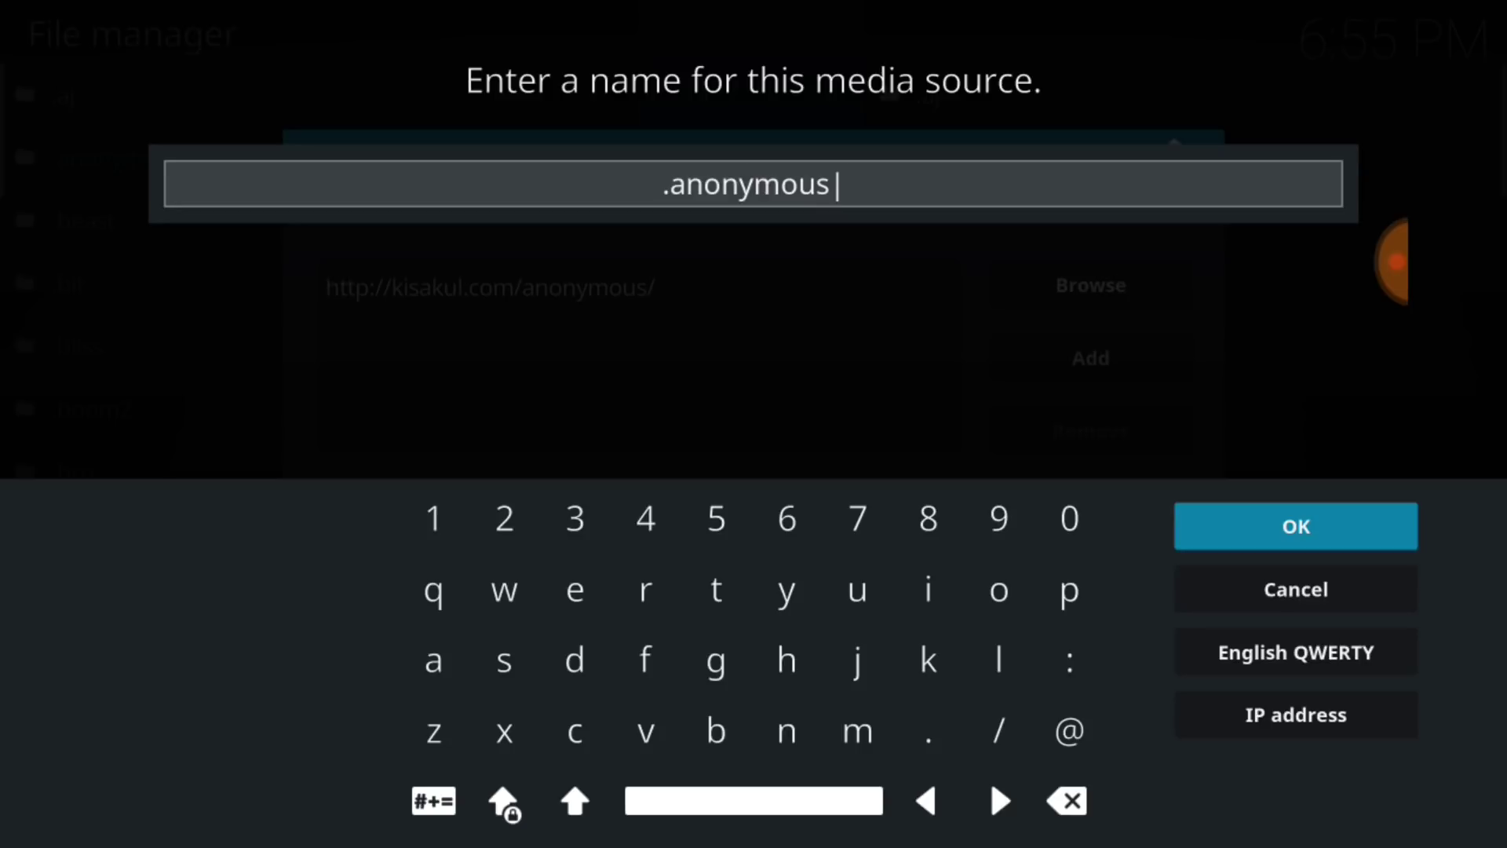
{"action": "key", "text": "Return"}
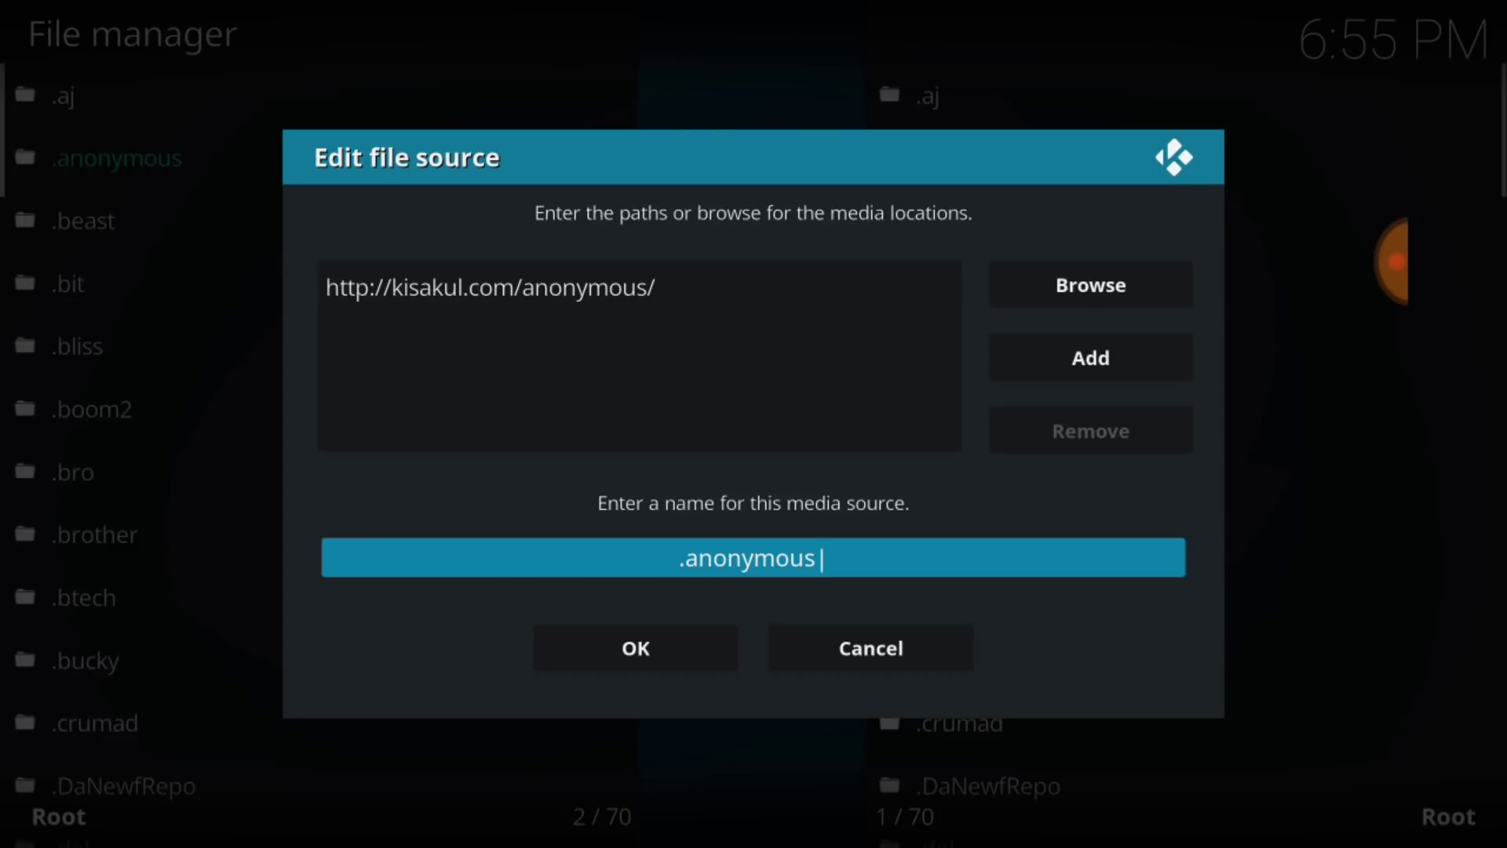
{"action": "key", "text": "Down"}
{"action": "key", "text": "Return"}
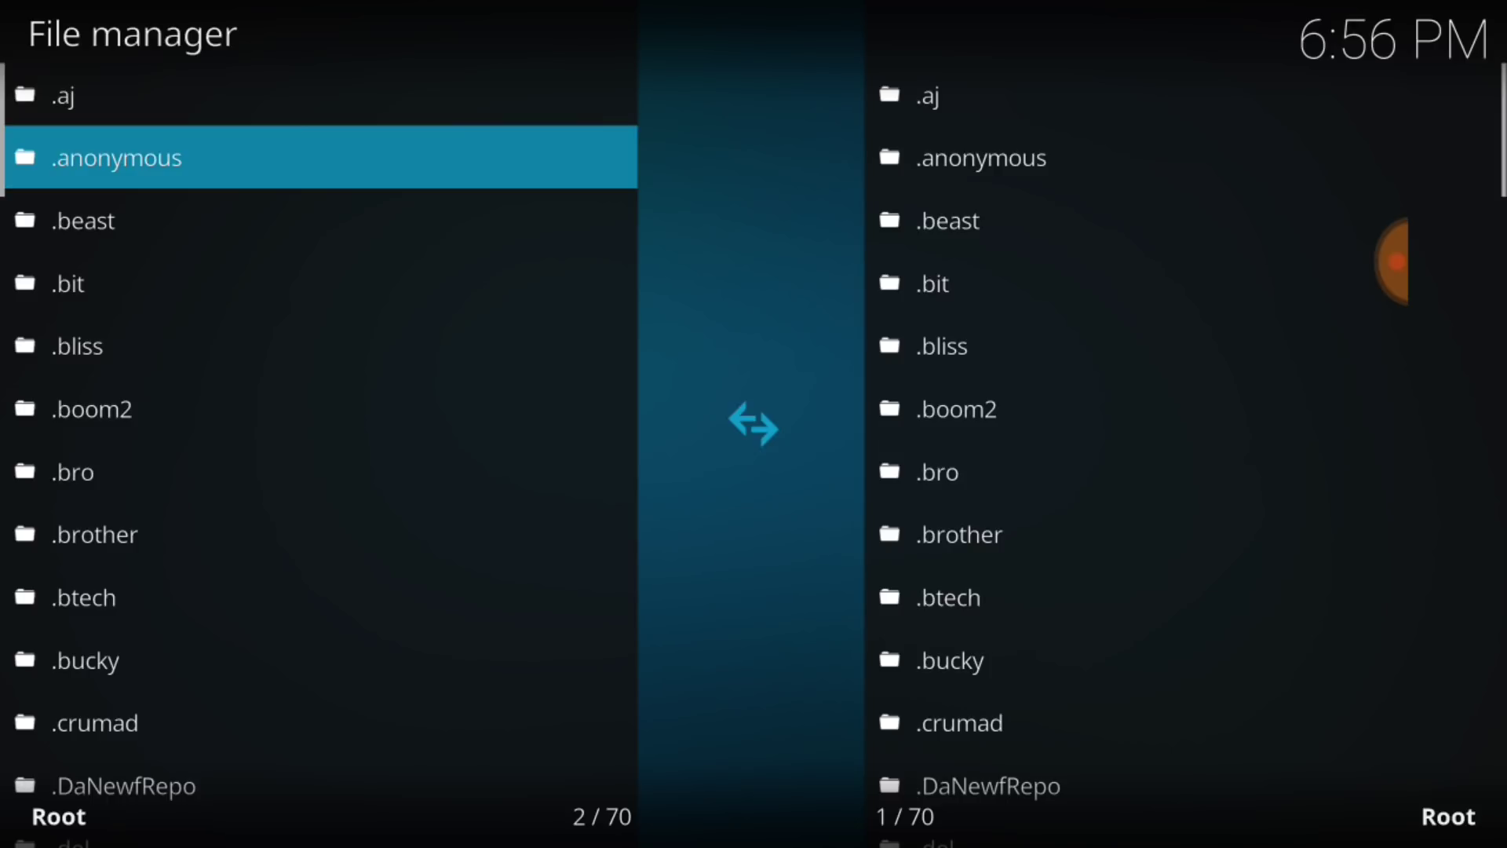
Install repository.anonymoustruth-2017.06.08.zip from the .anonymous source using Install from zip file.
{"action": "left_click", "coordinate": [1386, 562]}
{"action": "left_click", "coordinate": [1458, 663]}
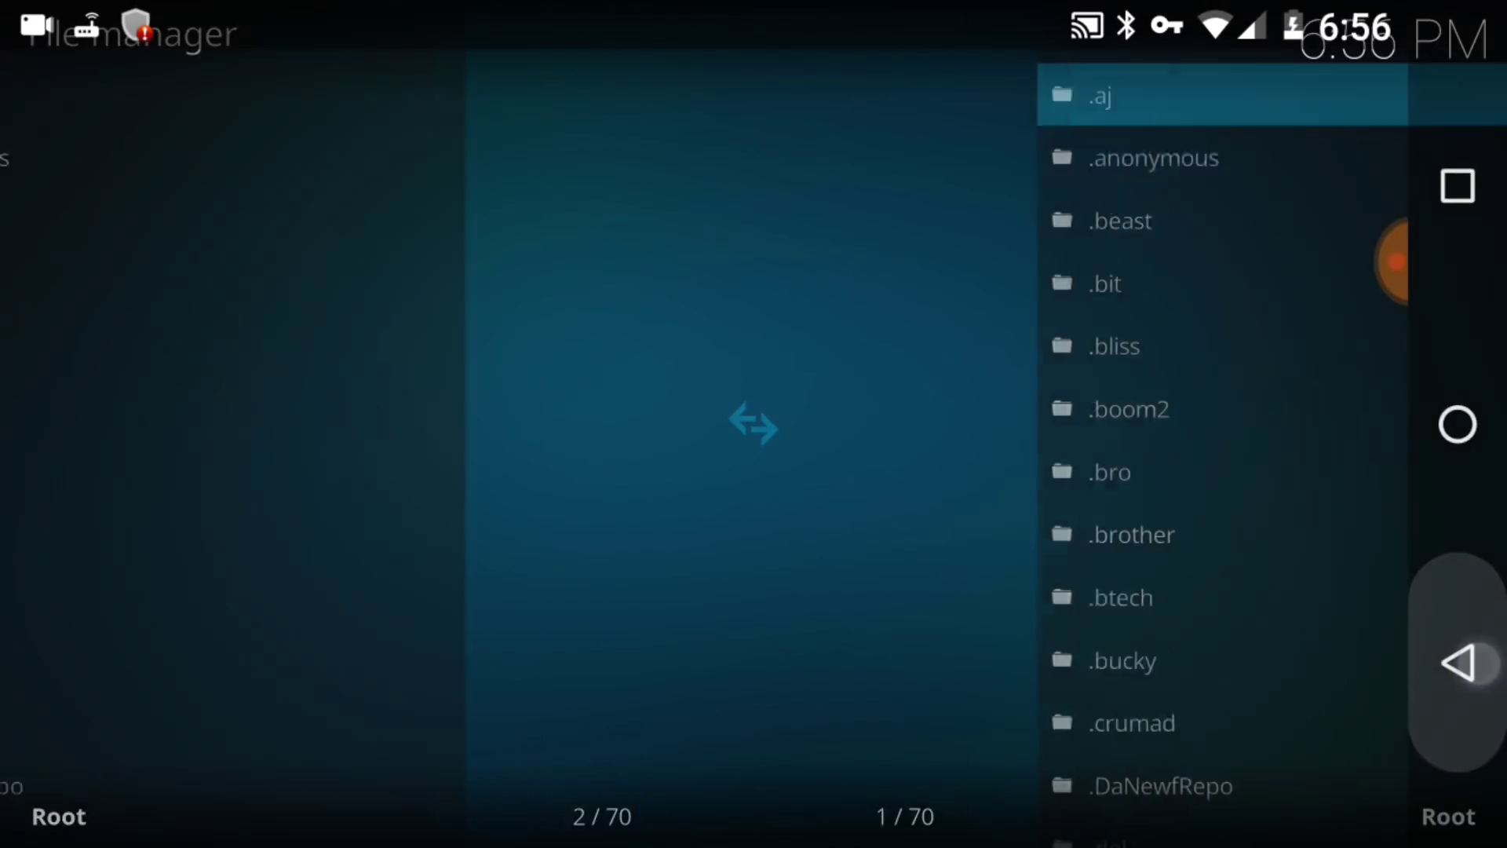
{"action": "left_click", "coordinate": [1458, 664]}
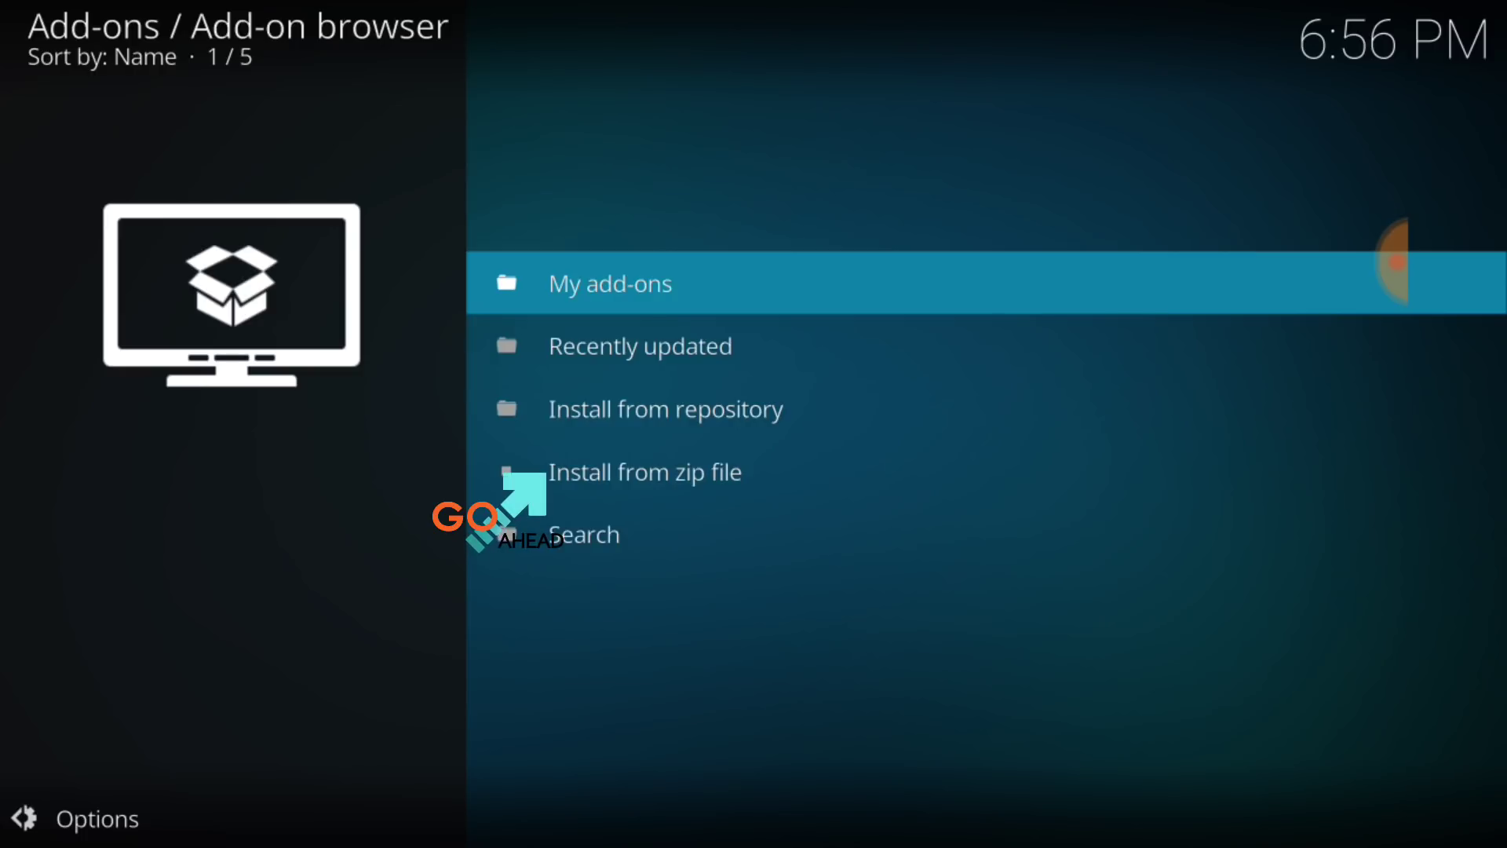
{"action": "left_click", "coordinate": [644, 471]}
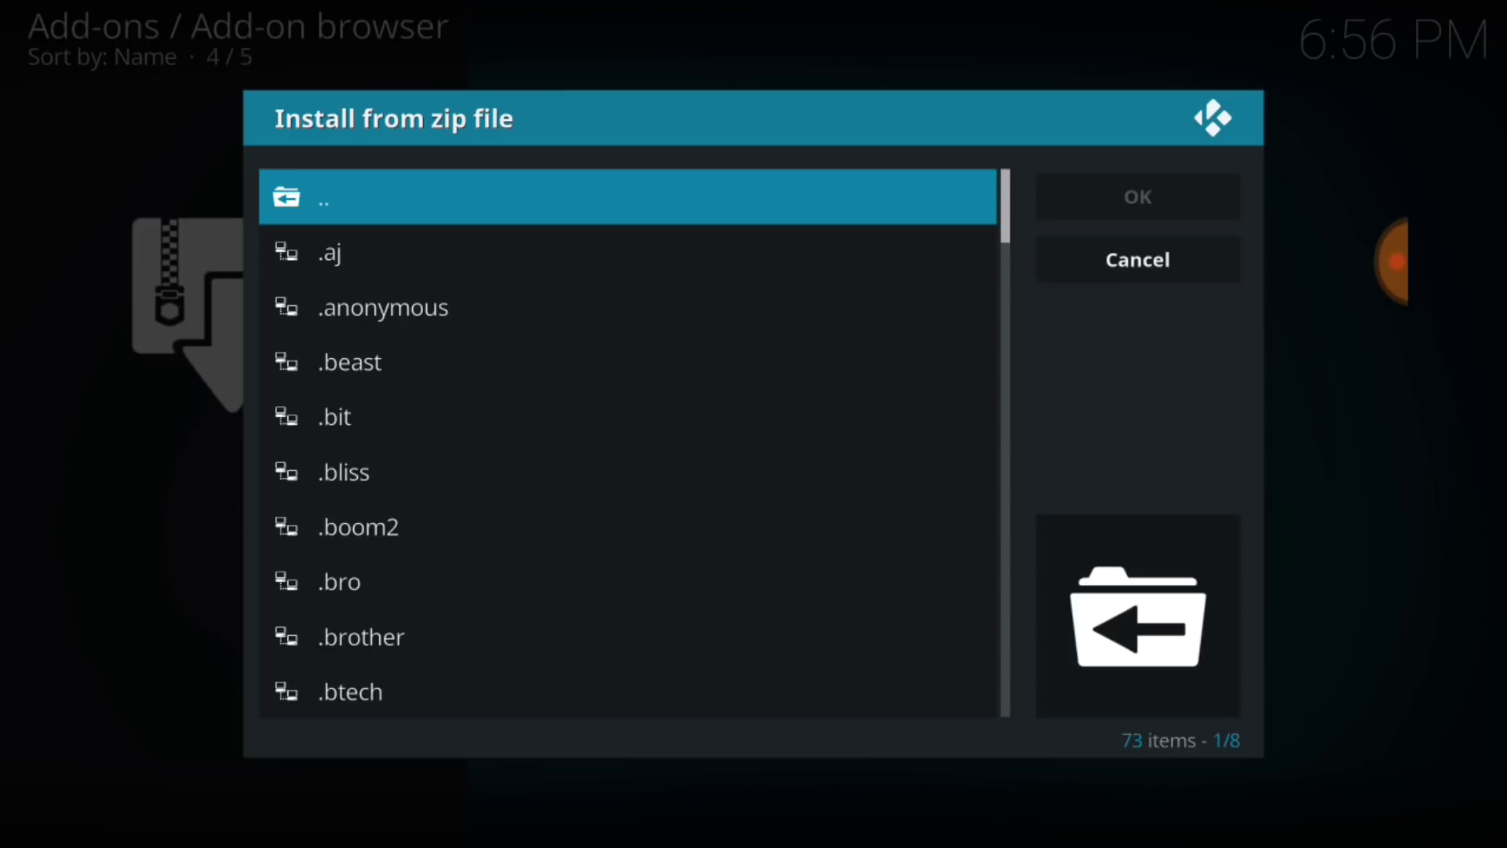
{"action": "left_click", "coordinate": [387, 300]}
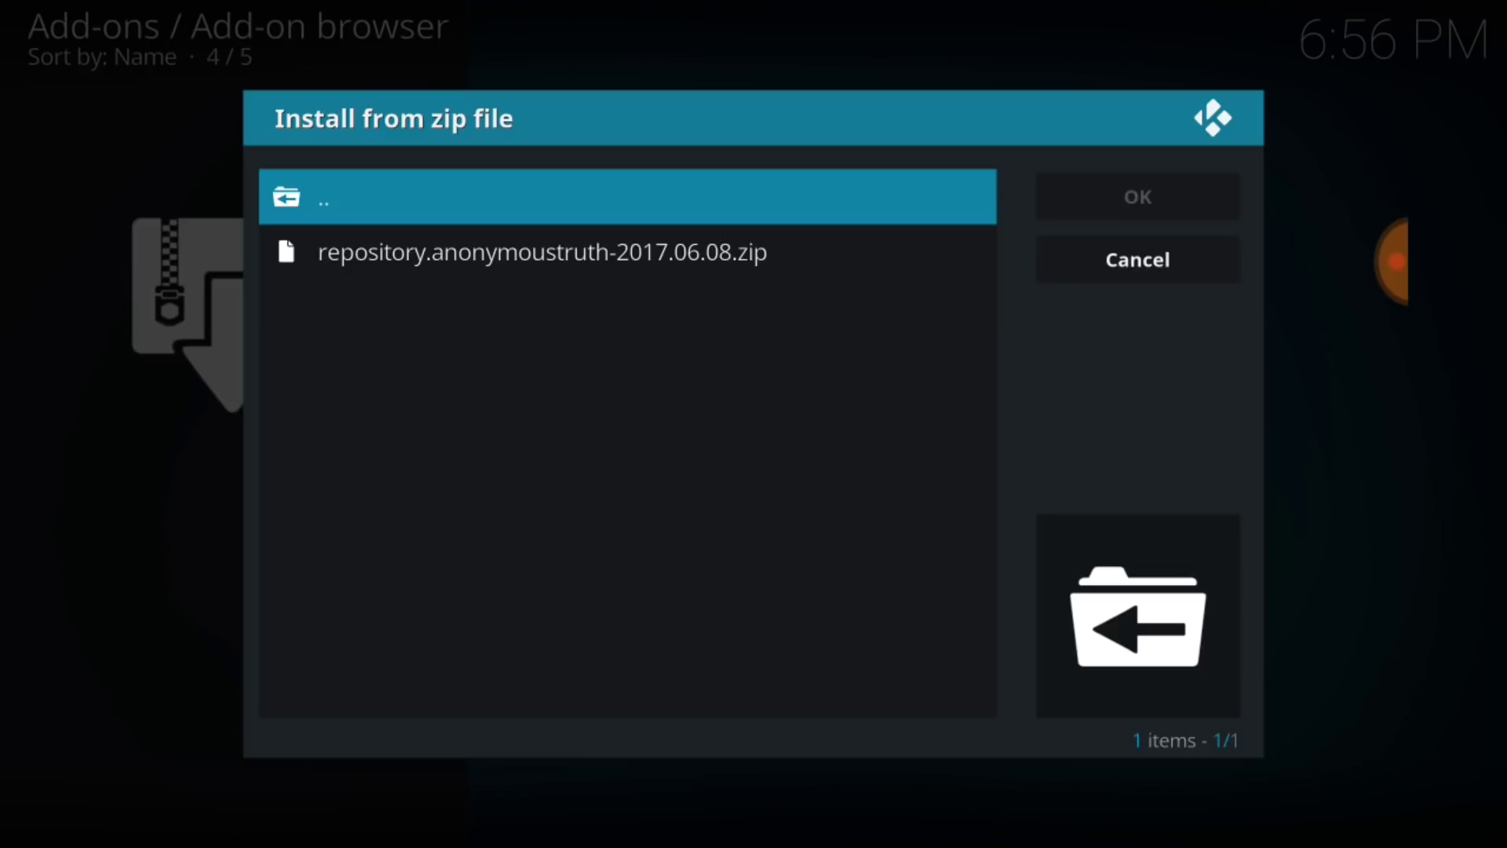
{"action": "left_click", "coordinate": [515, 243]}
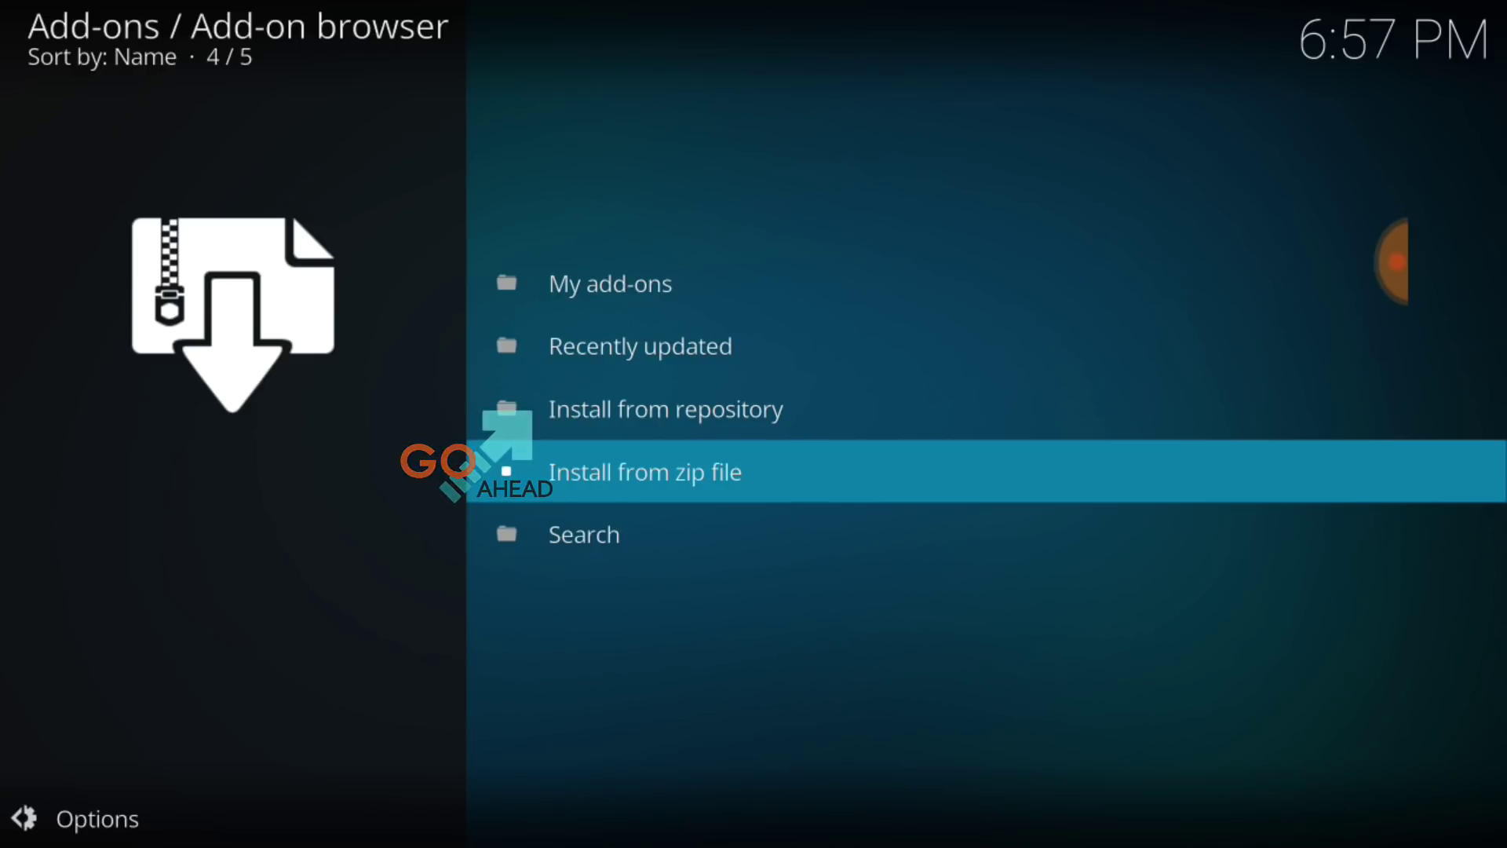
Install the Musashi video add-on from Anonymous Truth Repo's Video add-ons list.
{"action": "left_click", "coordinate": [601, 406]}
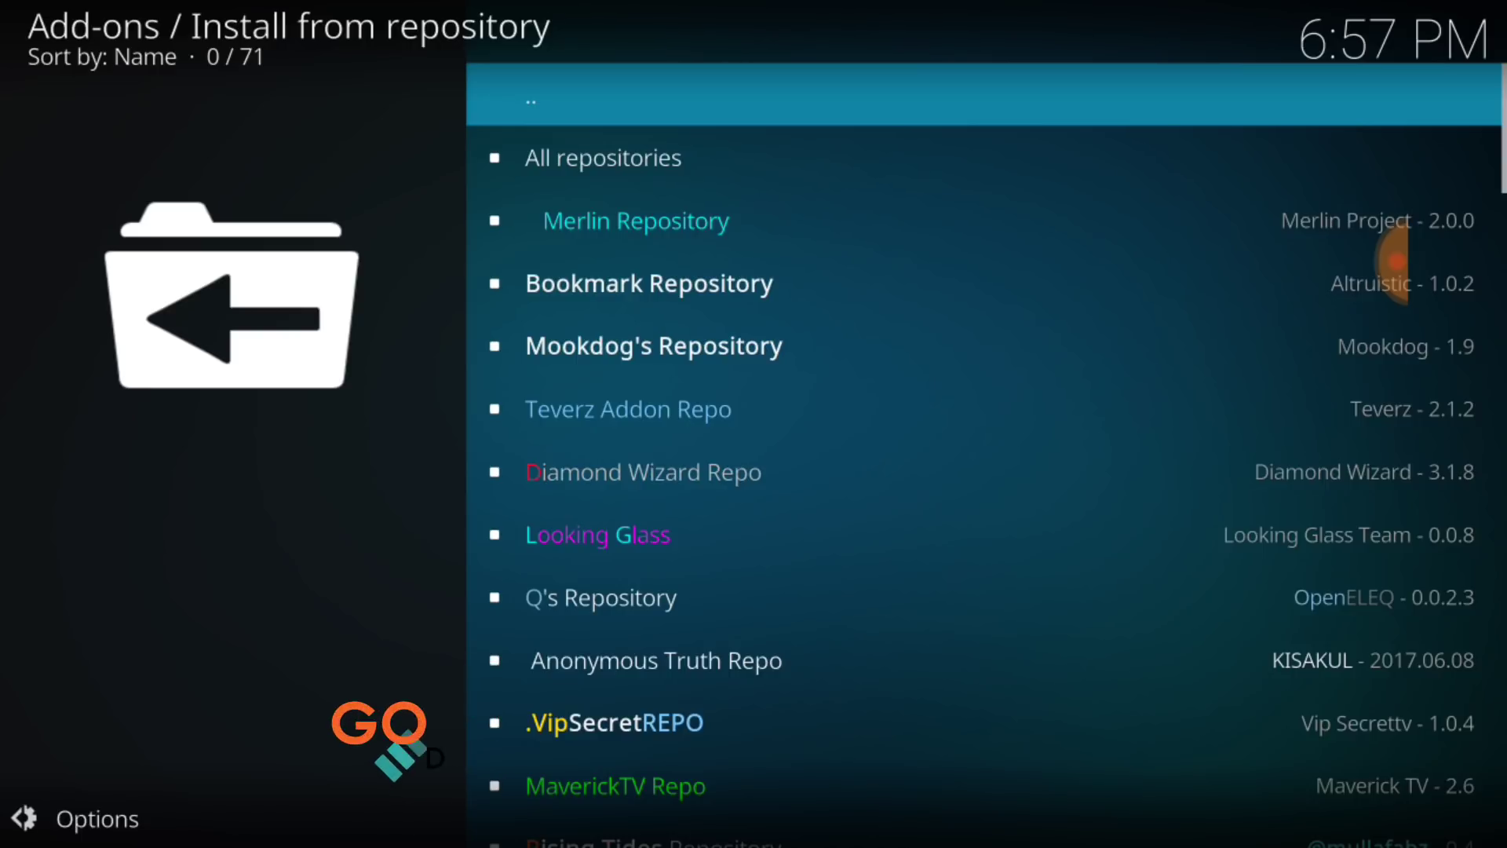
{"action": "left_click", "coordinate": [599, 656]}
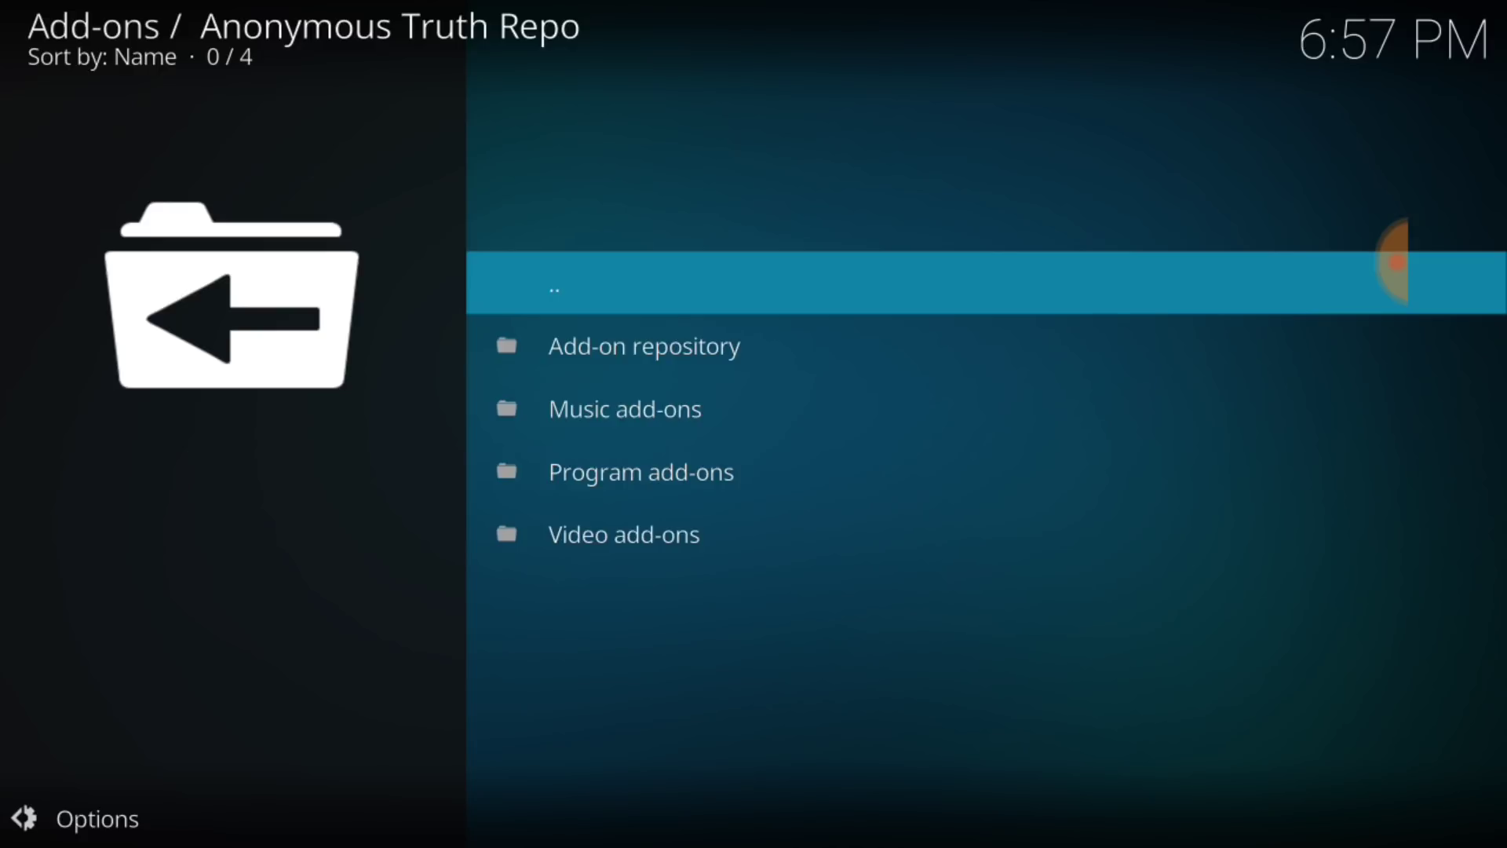
{"action": "left_click", "coordinate": [574, 523]}
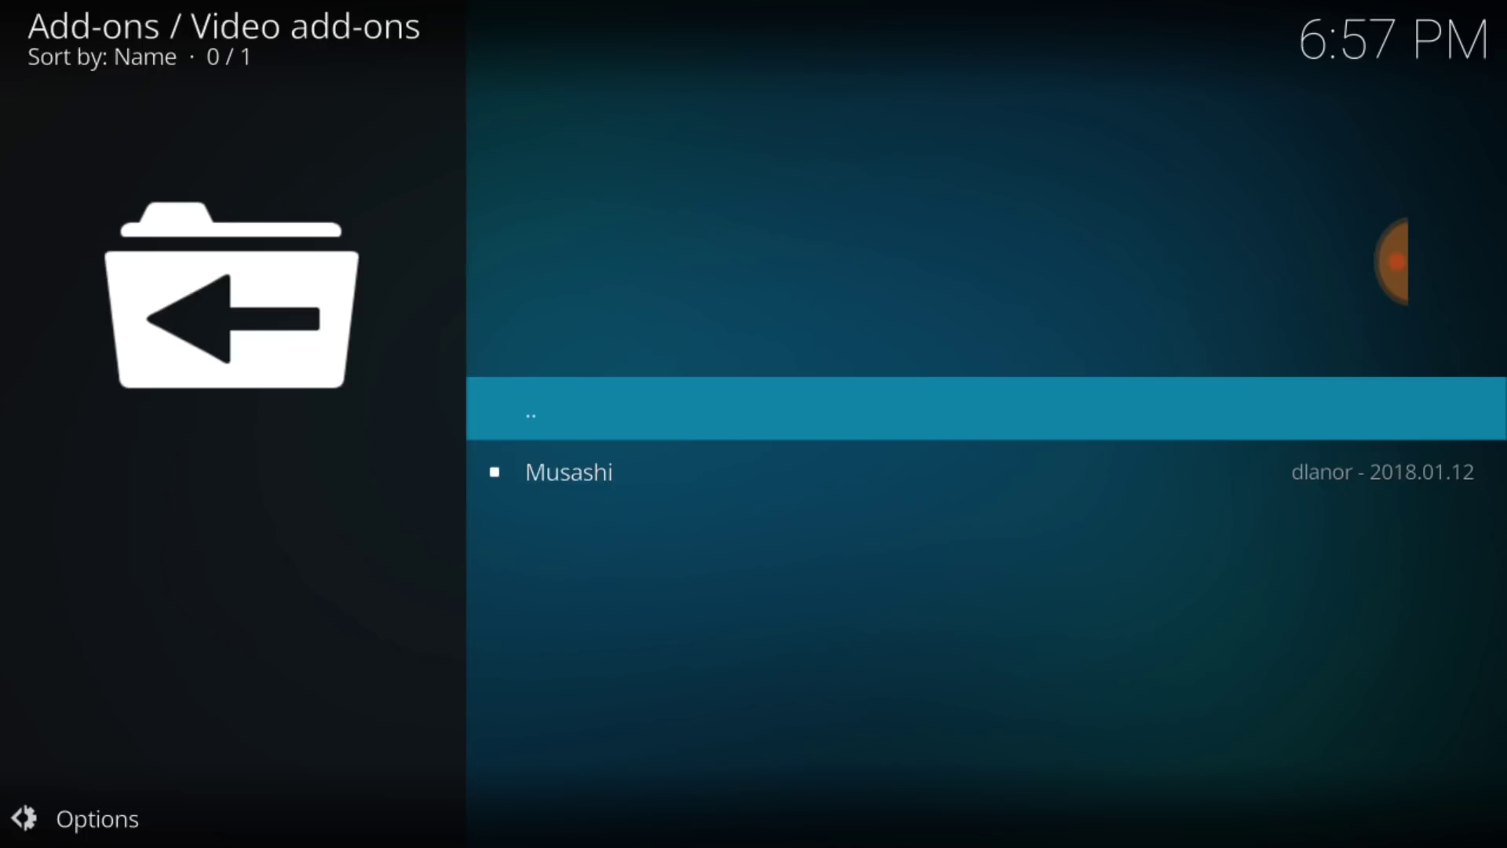
{"action": "left_click", "coordinate": [554, 470]}
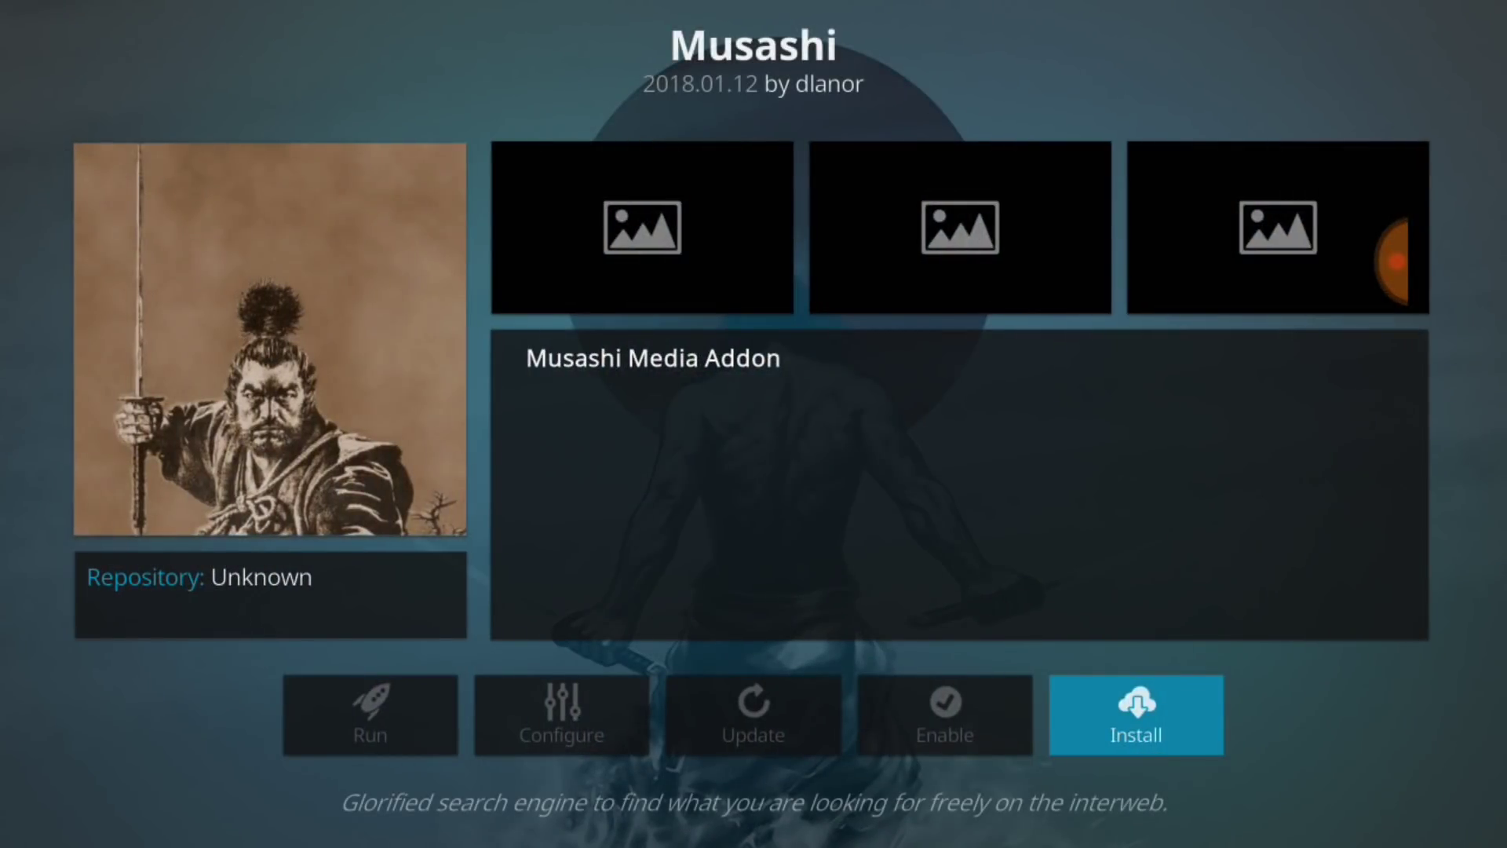
{"action": "left_click", "coordinate": [1142, 704]}
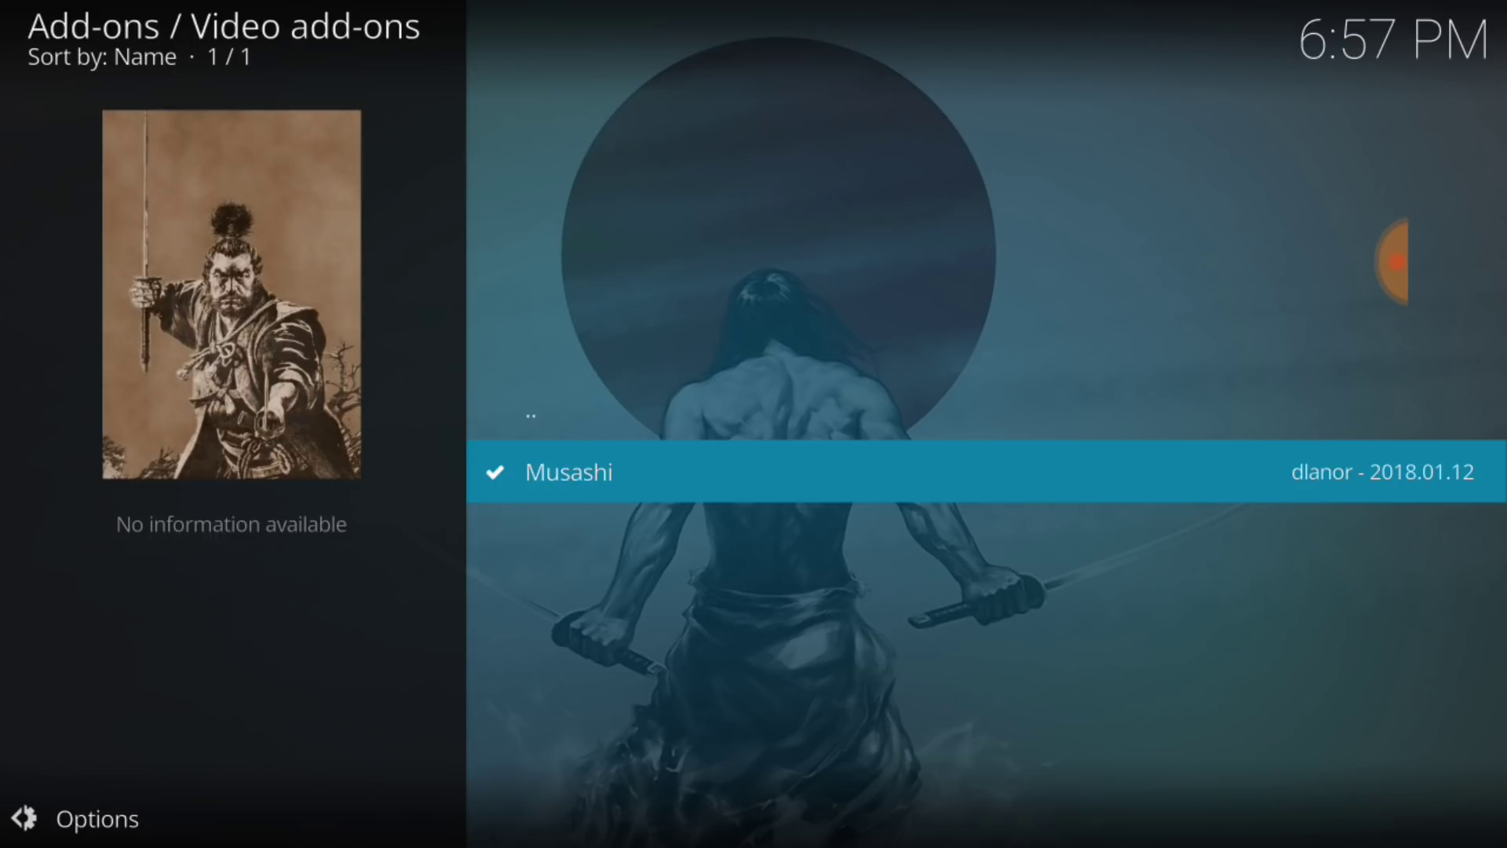
Back out through Video add-ons and the repository list to the Add-on browser.
{"action": "left_click", "coordinate": [1454, 662]}
{"action": "left_click", "coordinate": [1457, 663]}
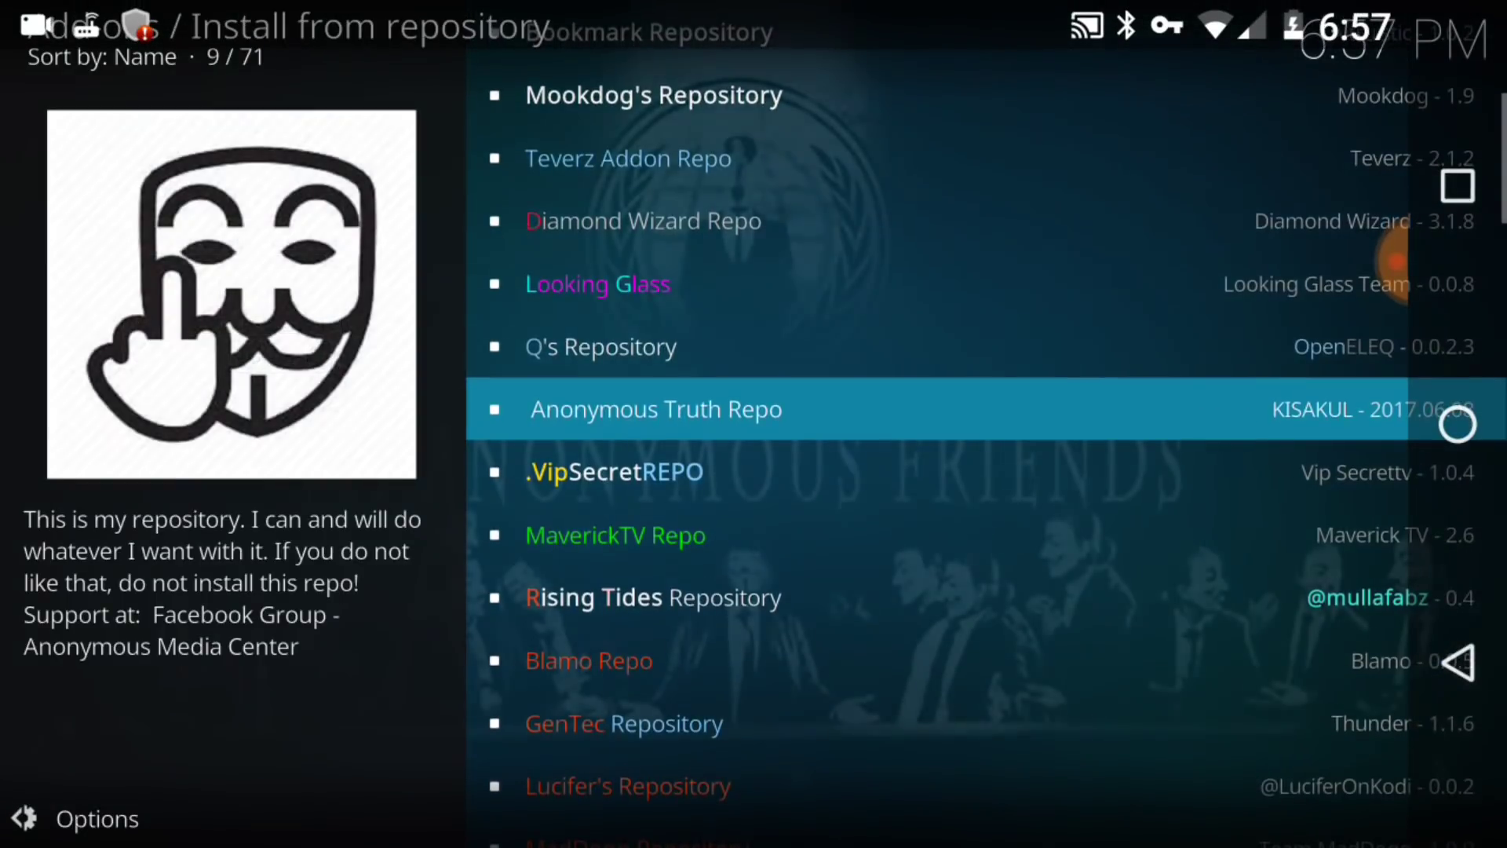
{"action": "left_click", "coordinate": [1457, 662]}
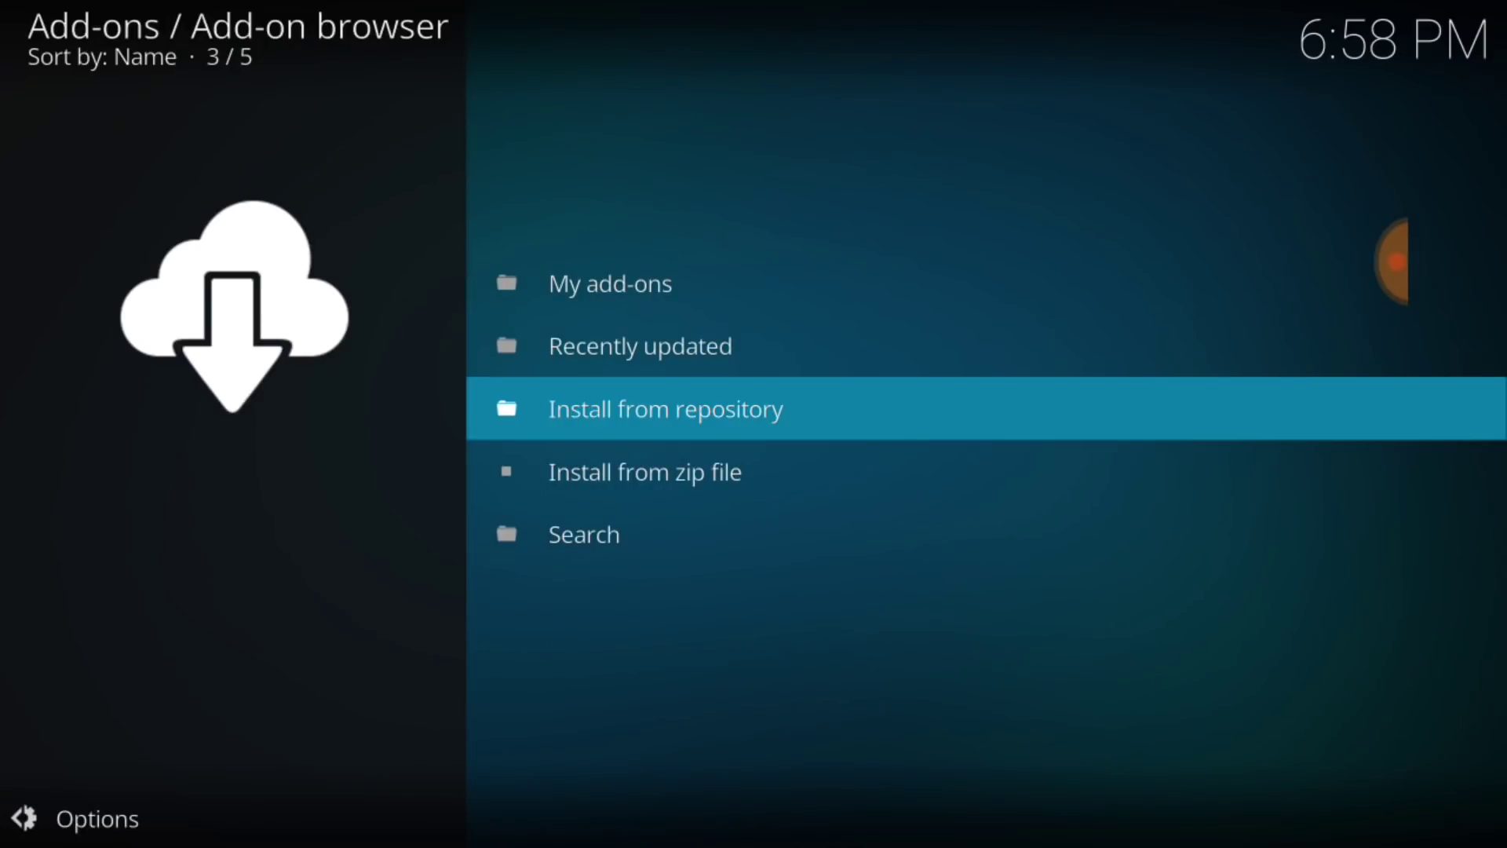
Return to the Add-ons home and scroll the grid down to launch Musashi.
{"action": "left_click", "coordinate": [1457, 661]}
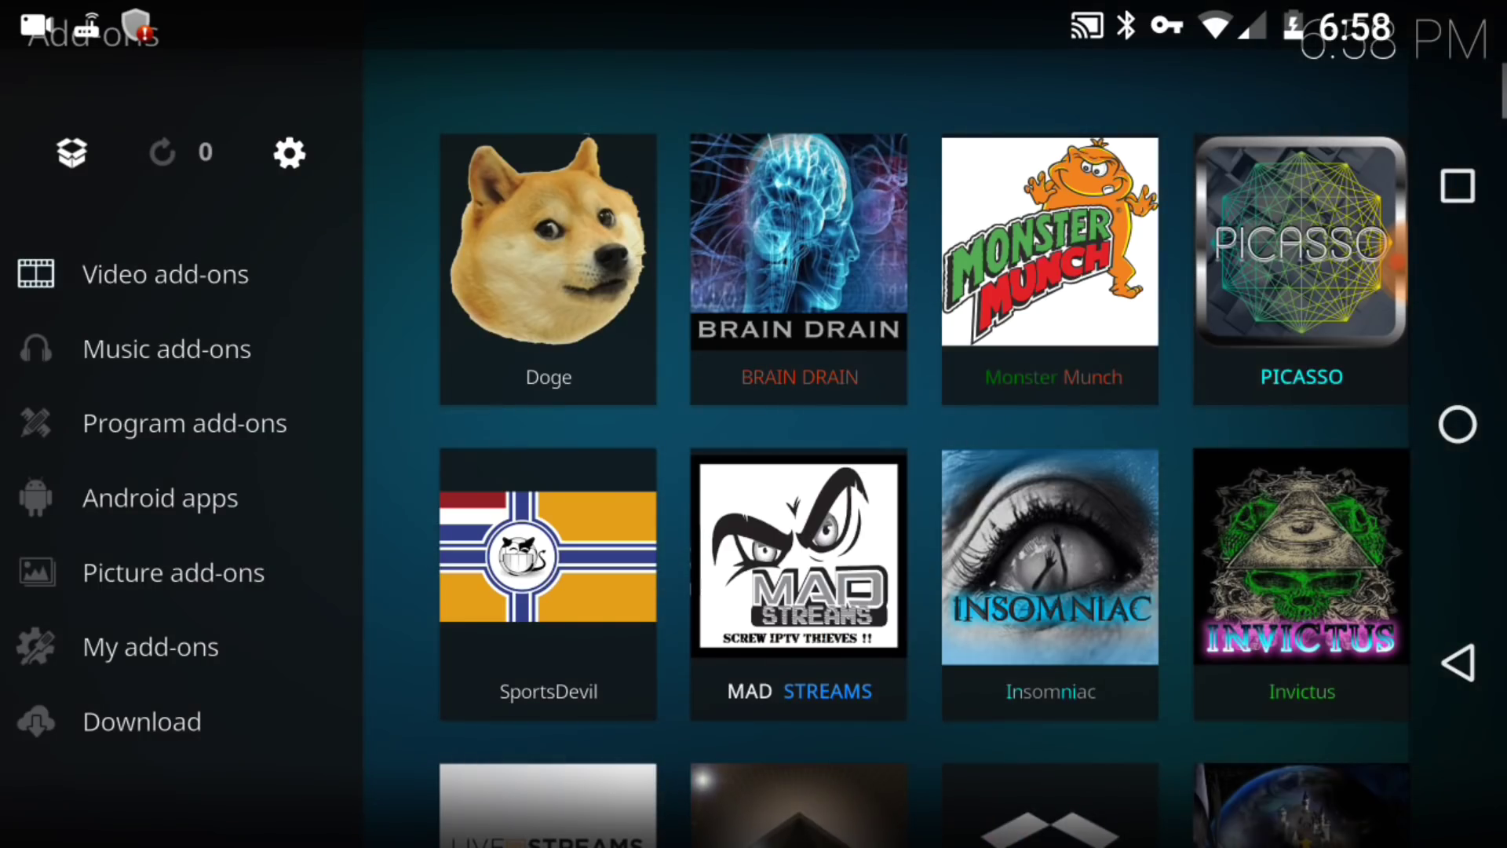
{"action": "scroll", "coordinate": [1119, 707], "scroll_direction": "down", "scroll_amount": 5}
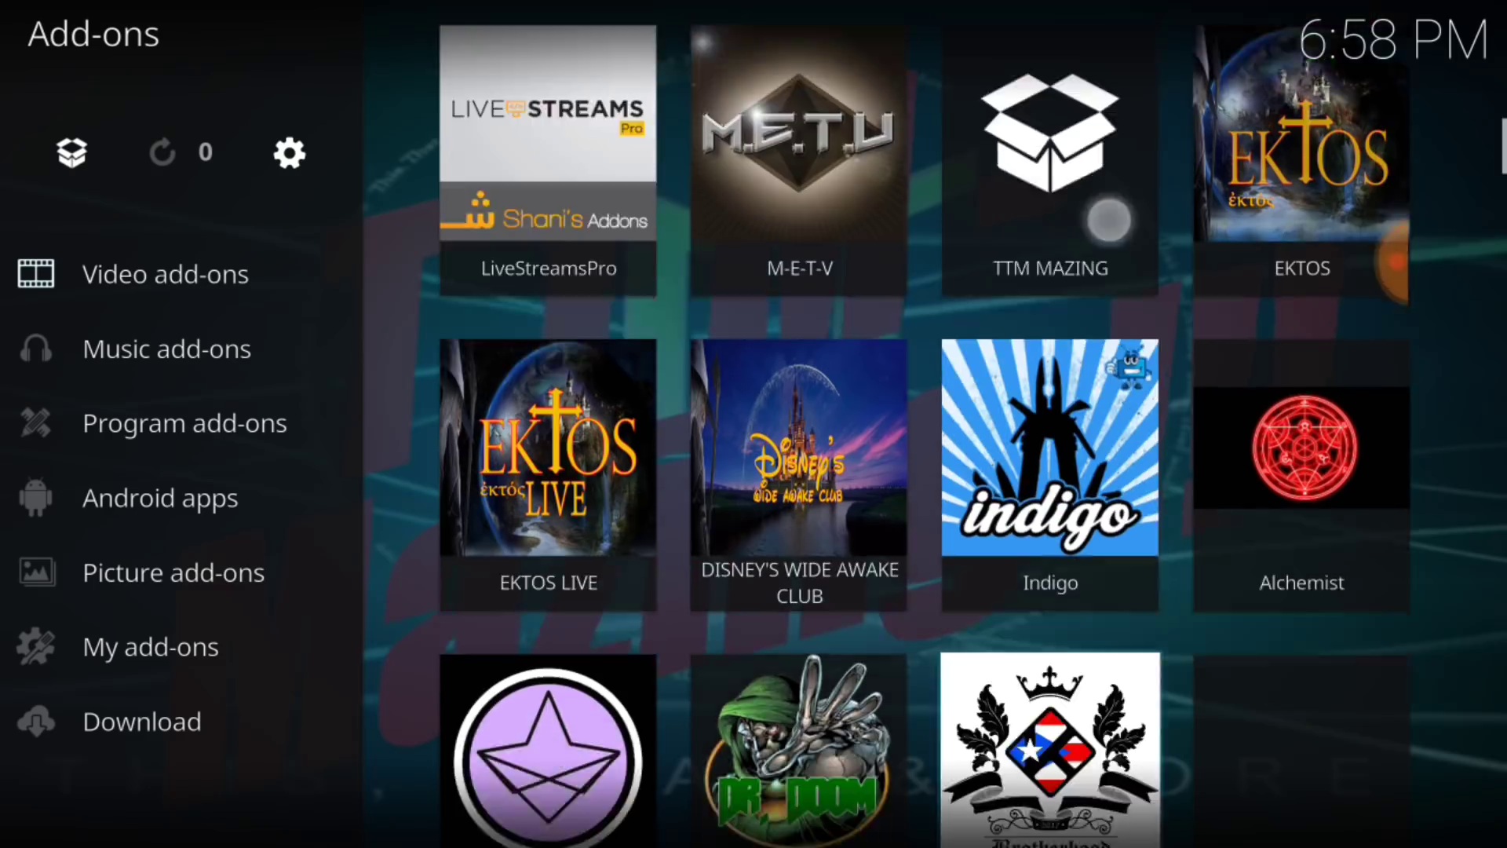
{"action": "scroll", "coordinate": [1048, 263], "scroll_direction": "down", "scroll_amount": 10}
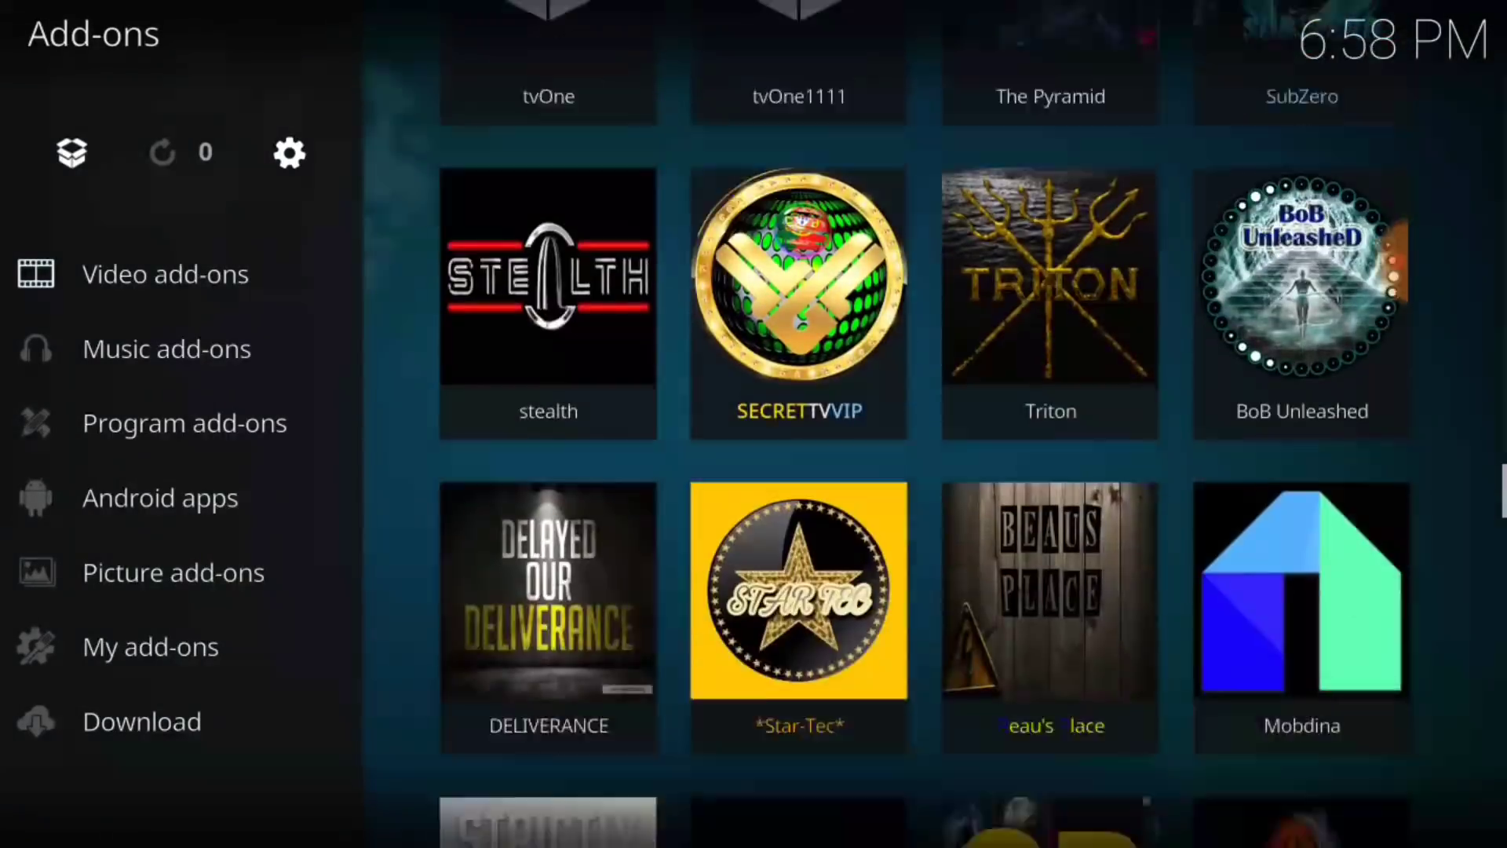
{"action": "scroll", "coordinate": [1048, 263], "scroll_direction": "down", "scroll_amount": 8}
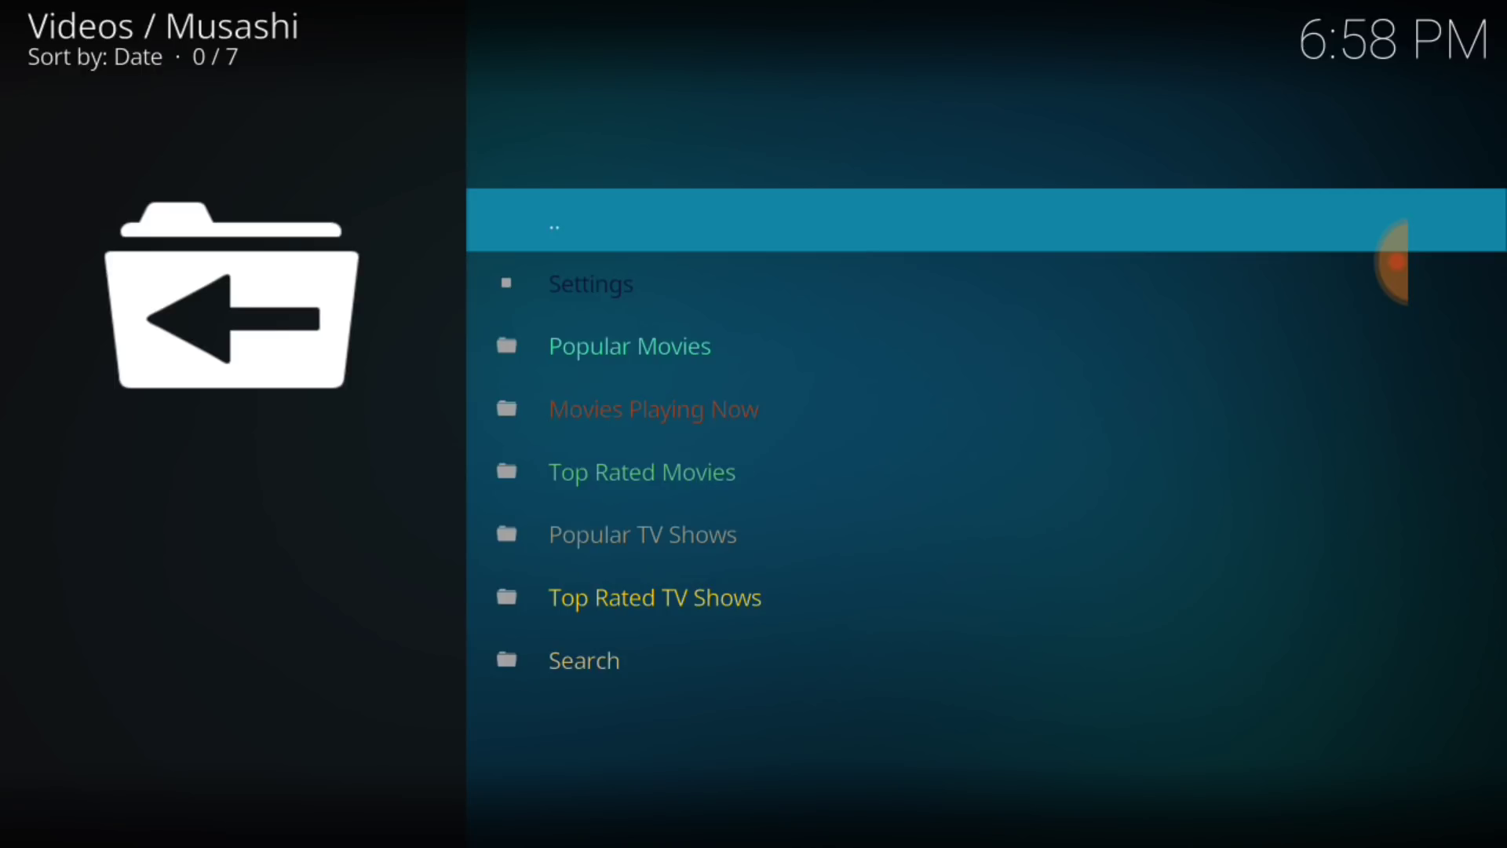
Open Musashi's Popular Movies and scroll through its 21 titles.
{"action": "key", "text": "Down"}
{"action": "key", "text": "Down"}
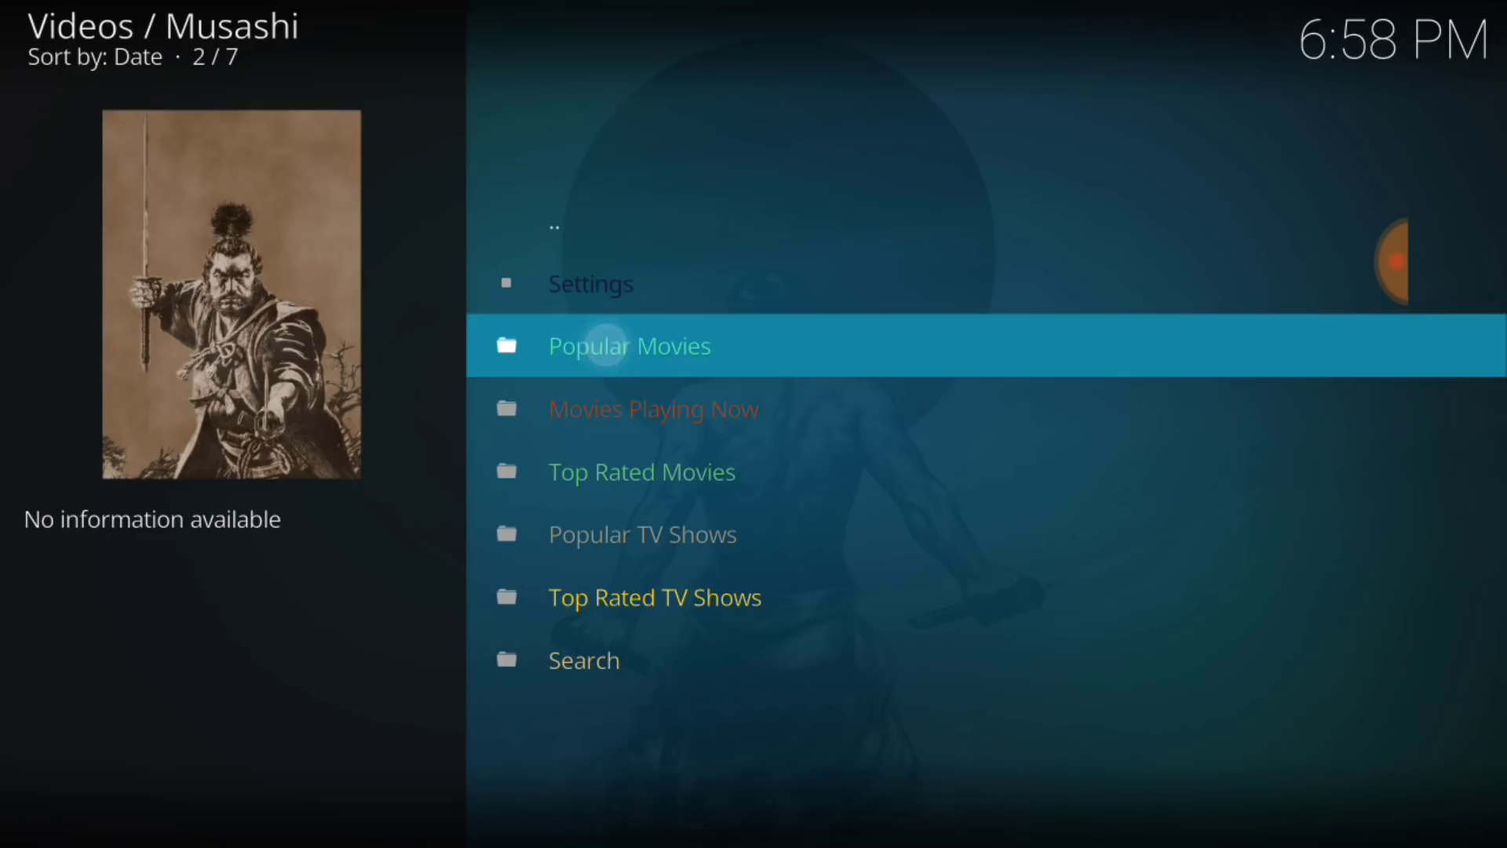
{"action": "key", "text": "Return"}
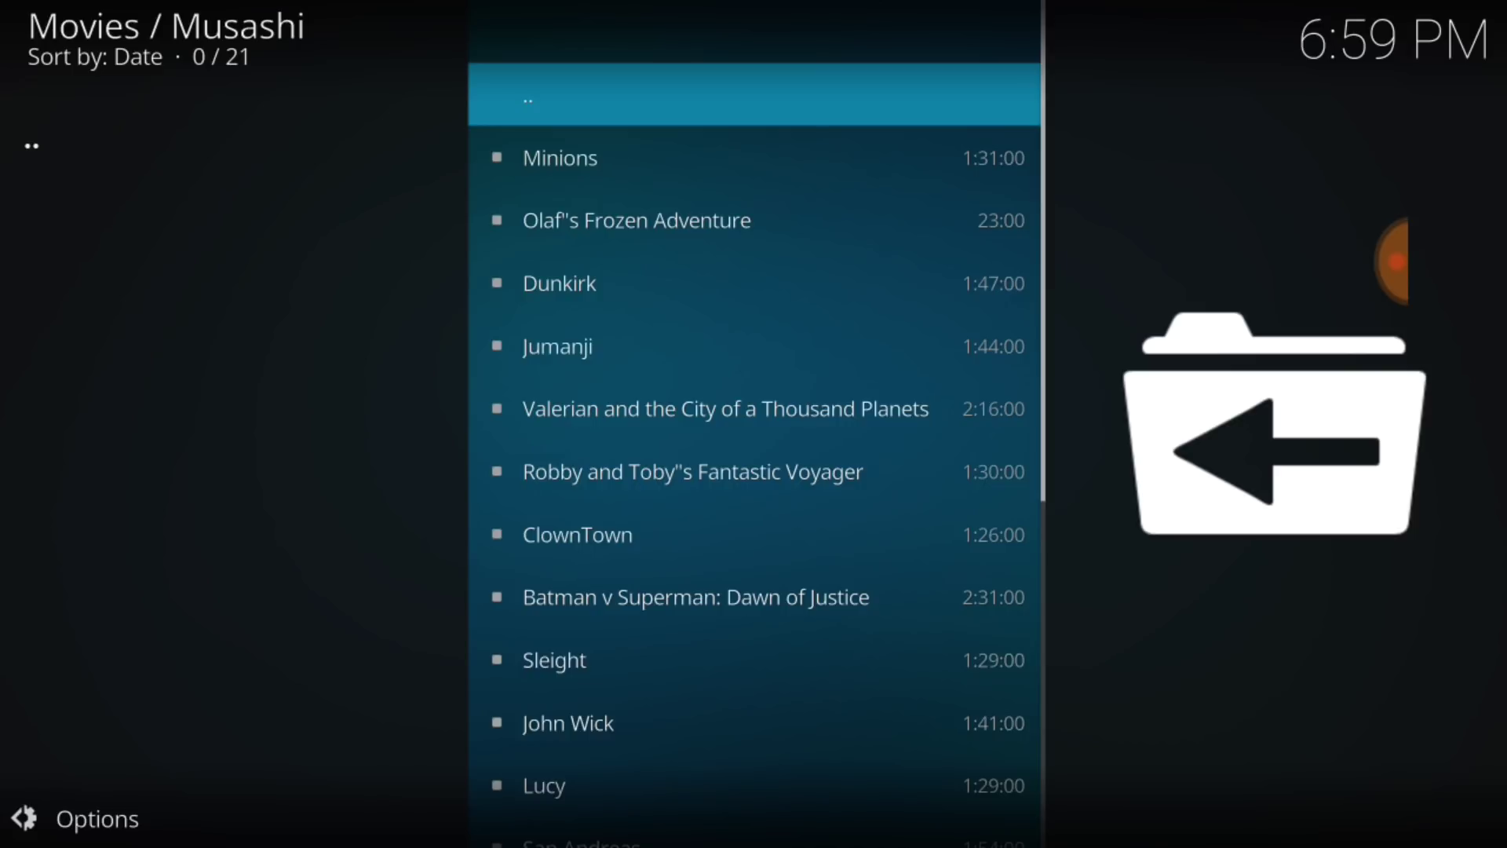
{"action": "scroll", "coordinate": [539, 622], "scroll_direction": "down", "scroll_amount": 11}
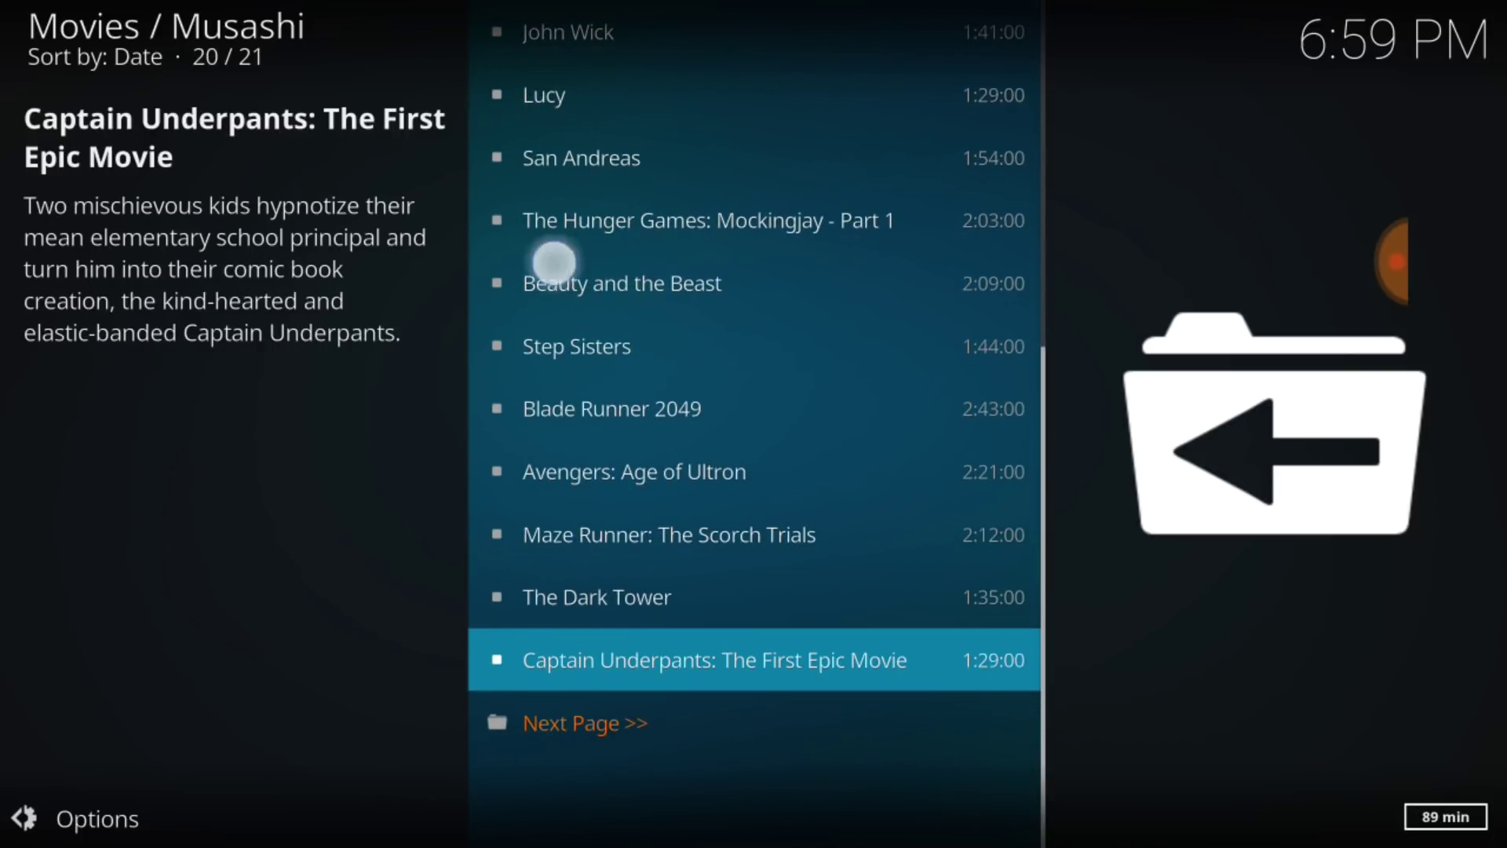
{"action": "scroll", "coordinate": [552, 259], "scroll_direction": "up", "scroll_amount": 18}
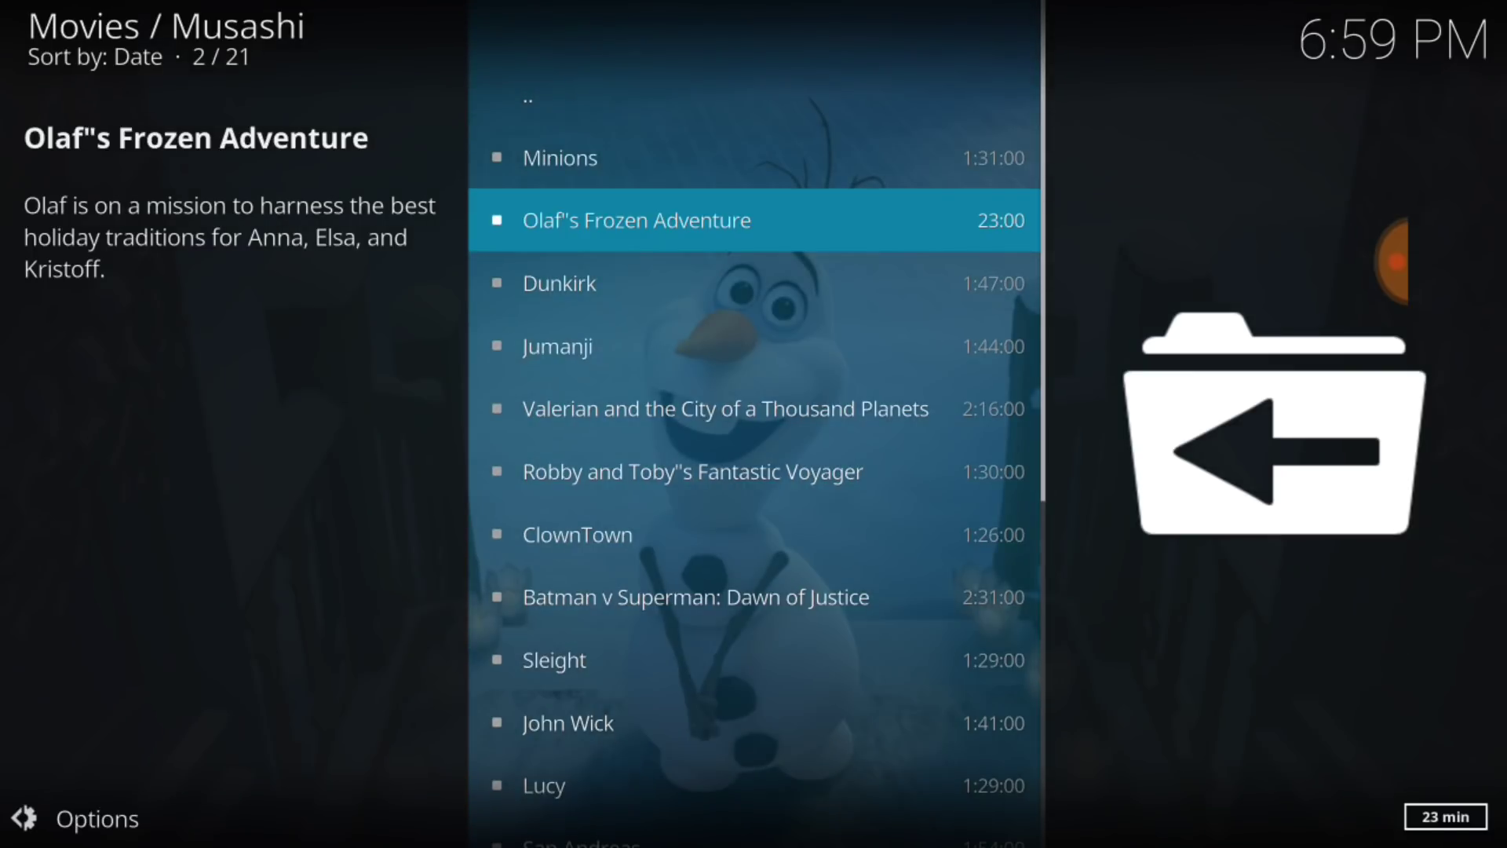
Set the movie list's Viewtype to Poster, then Shift, and close the options panel.
{"action": "left_click", "coordinate": [31, 819]}
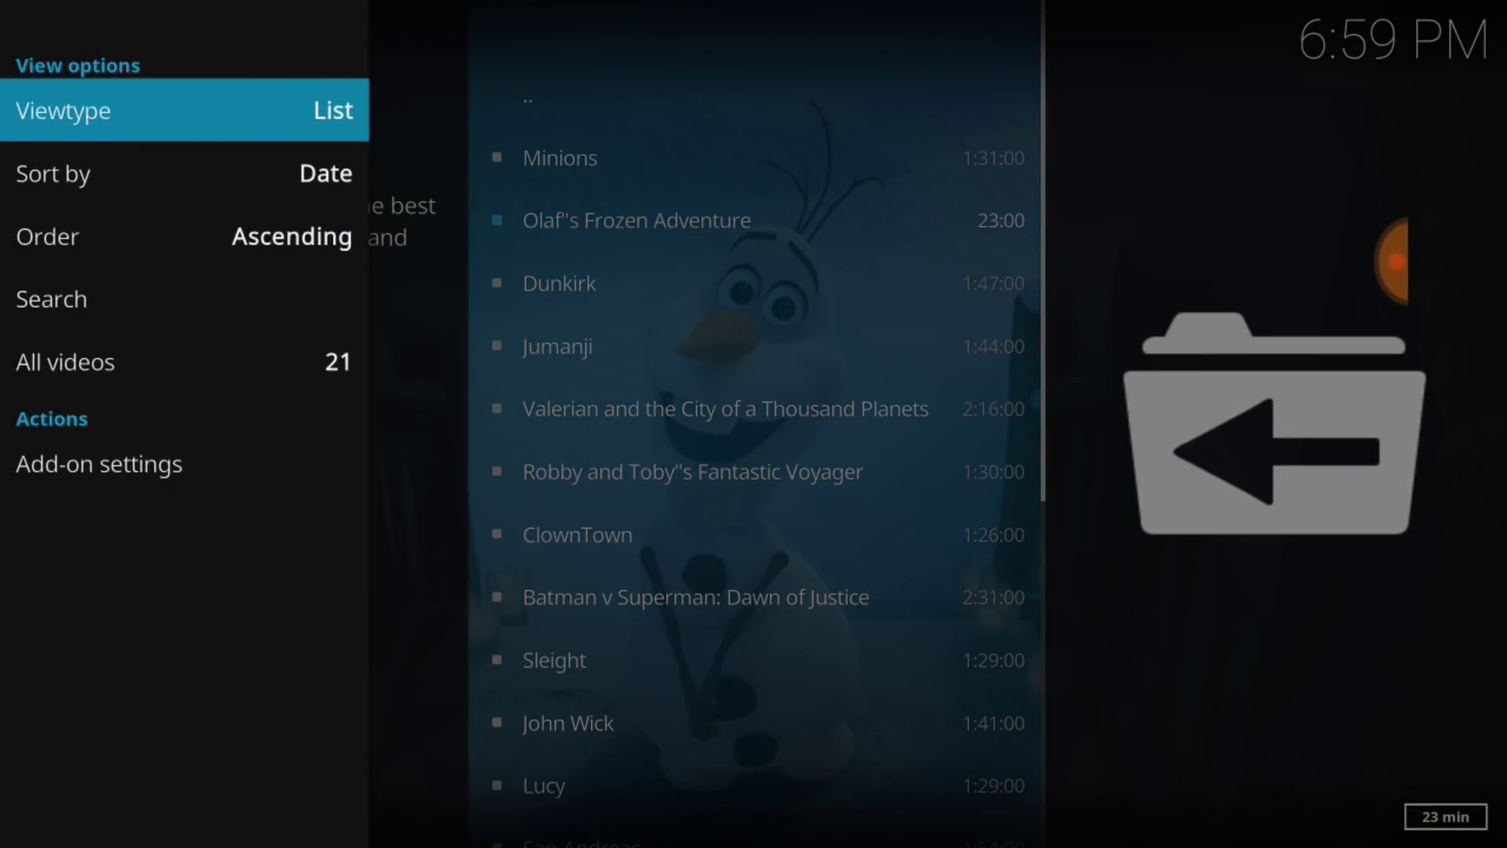
{"action": "left_click", "coordinate": [227, 107]}
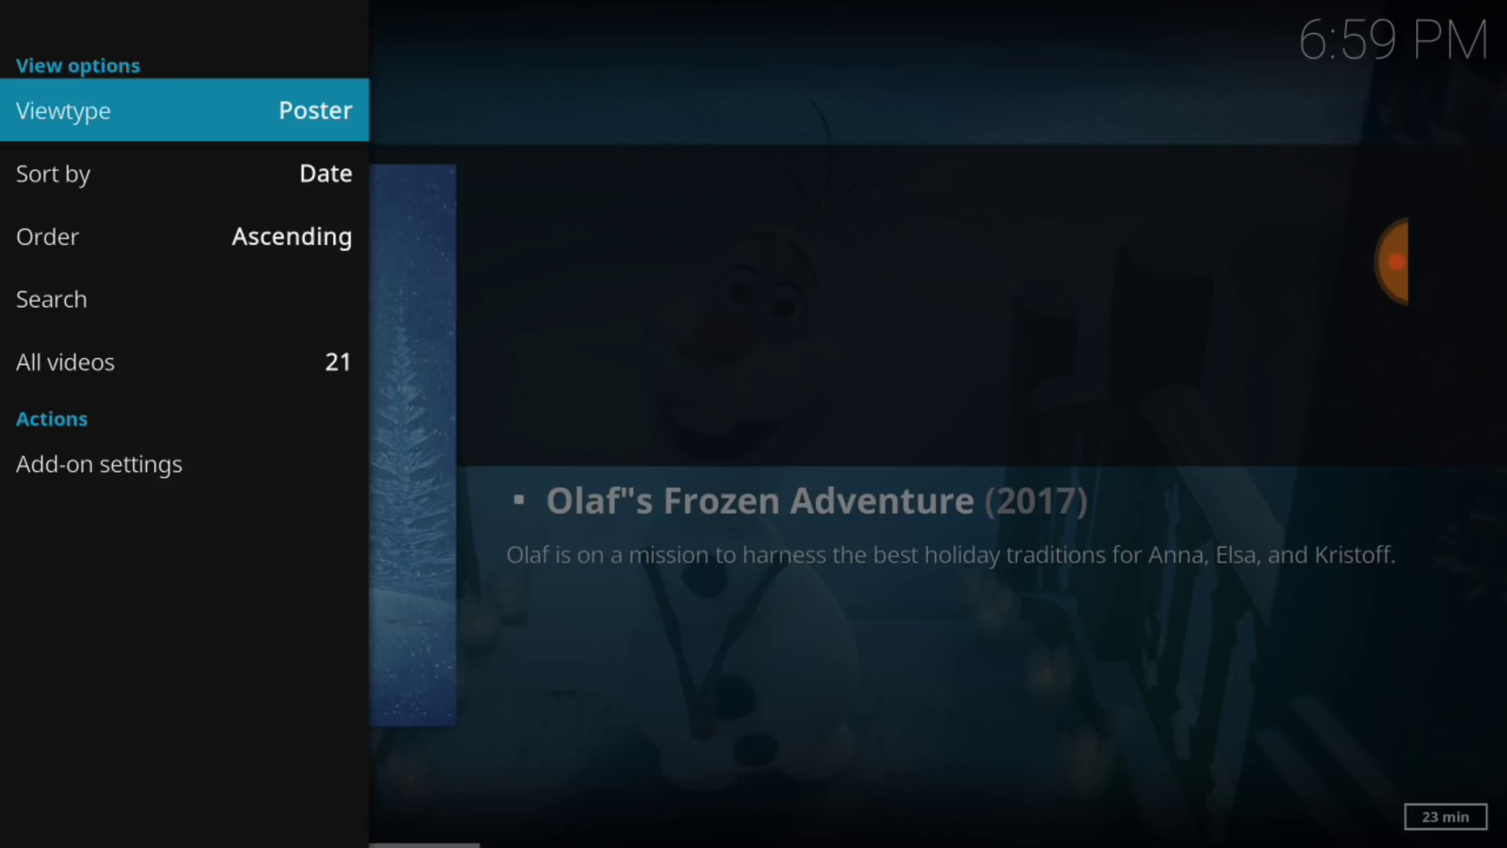
{"action": "left_click", "coordinate": [192, 124]}
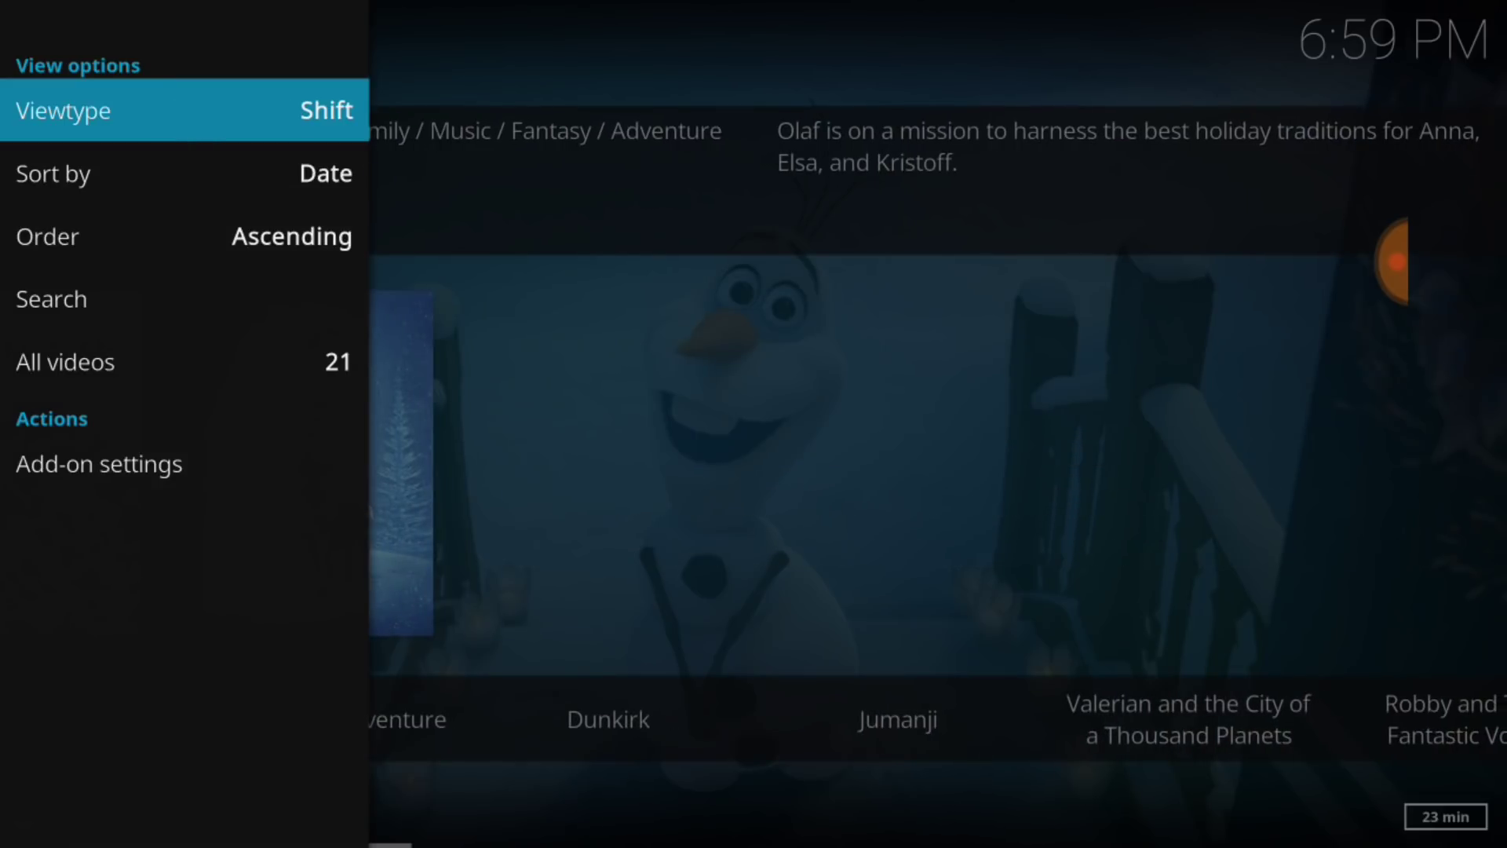
{"action": "left_click", "coordinate": [1262, 63]}
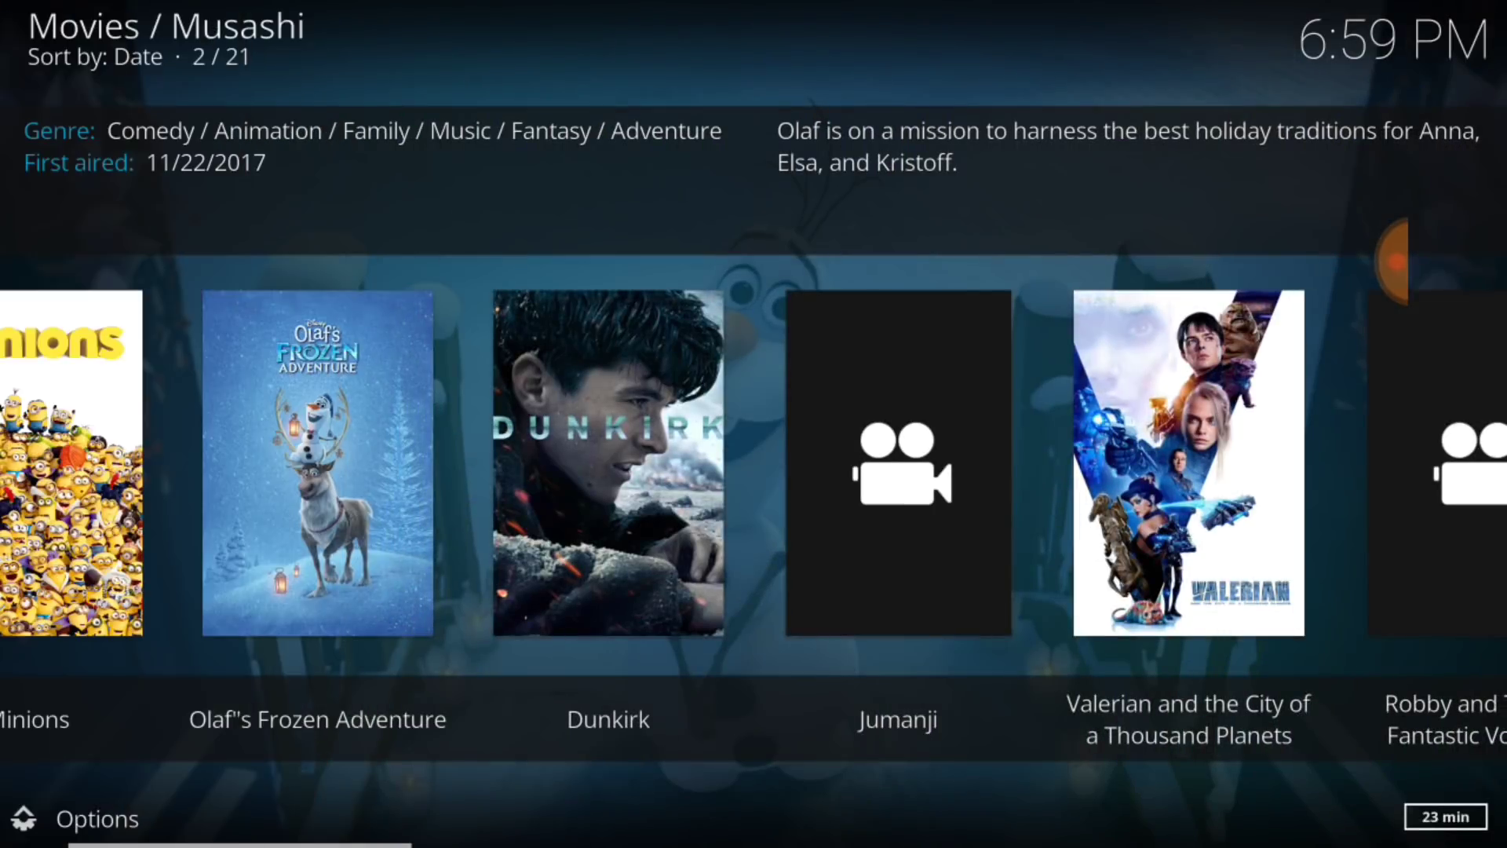
Browse the posters to ClownTown, open it, then cancel back to the Add-ons screen.
{"action": "key", "text": "Right"}
{"action": "key", "text": "Right"}
{"action": "key", "text": "Right"}
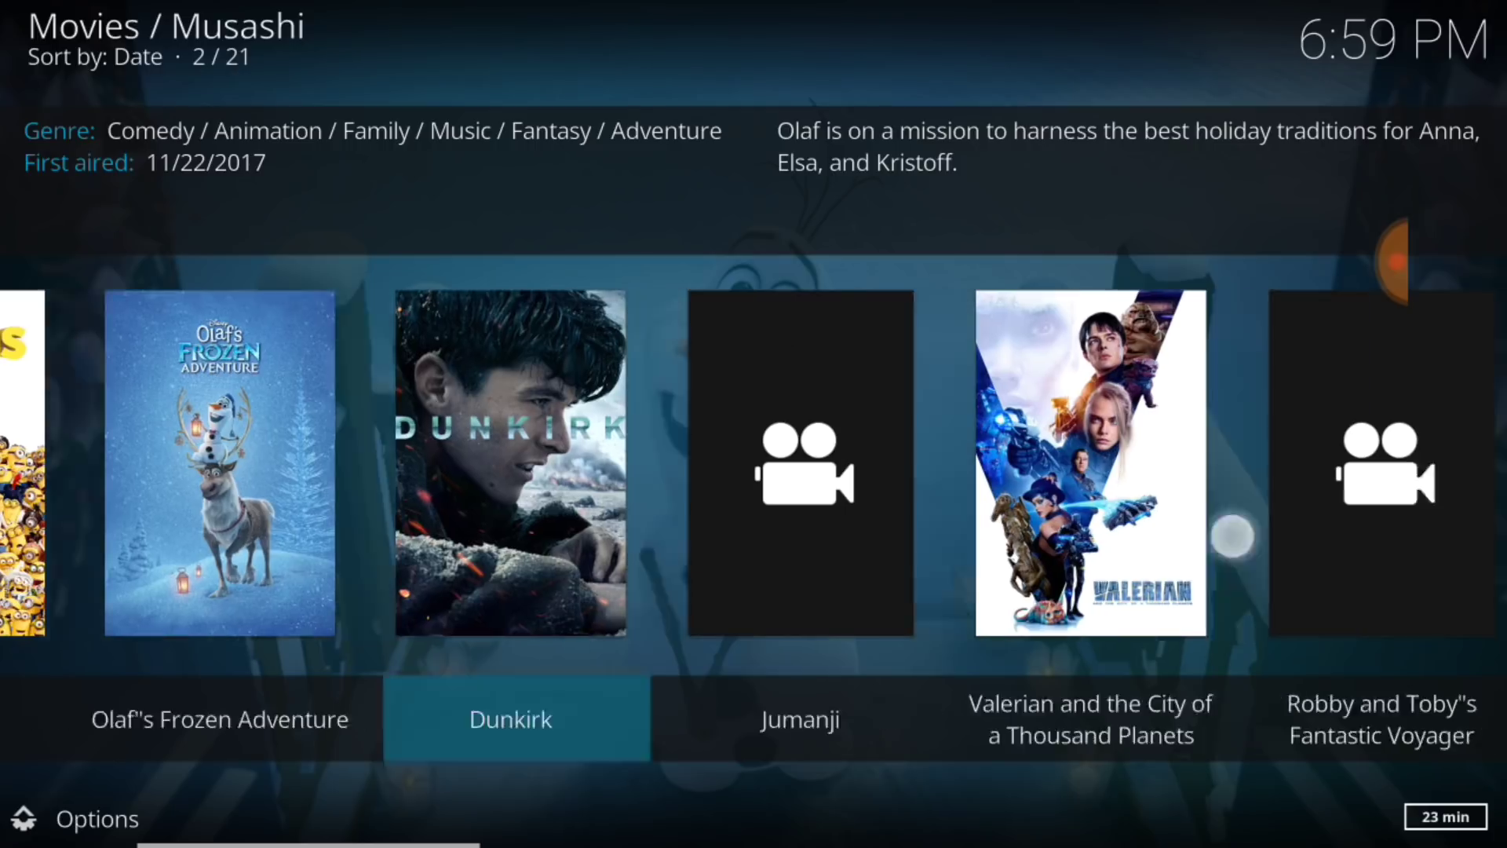
{"action": "key", "text": "Right"}
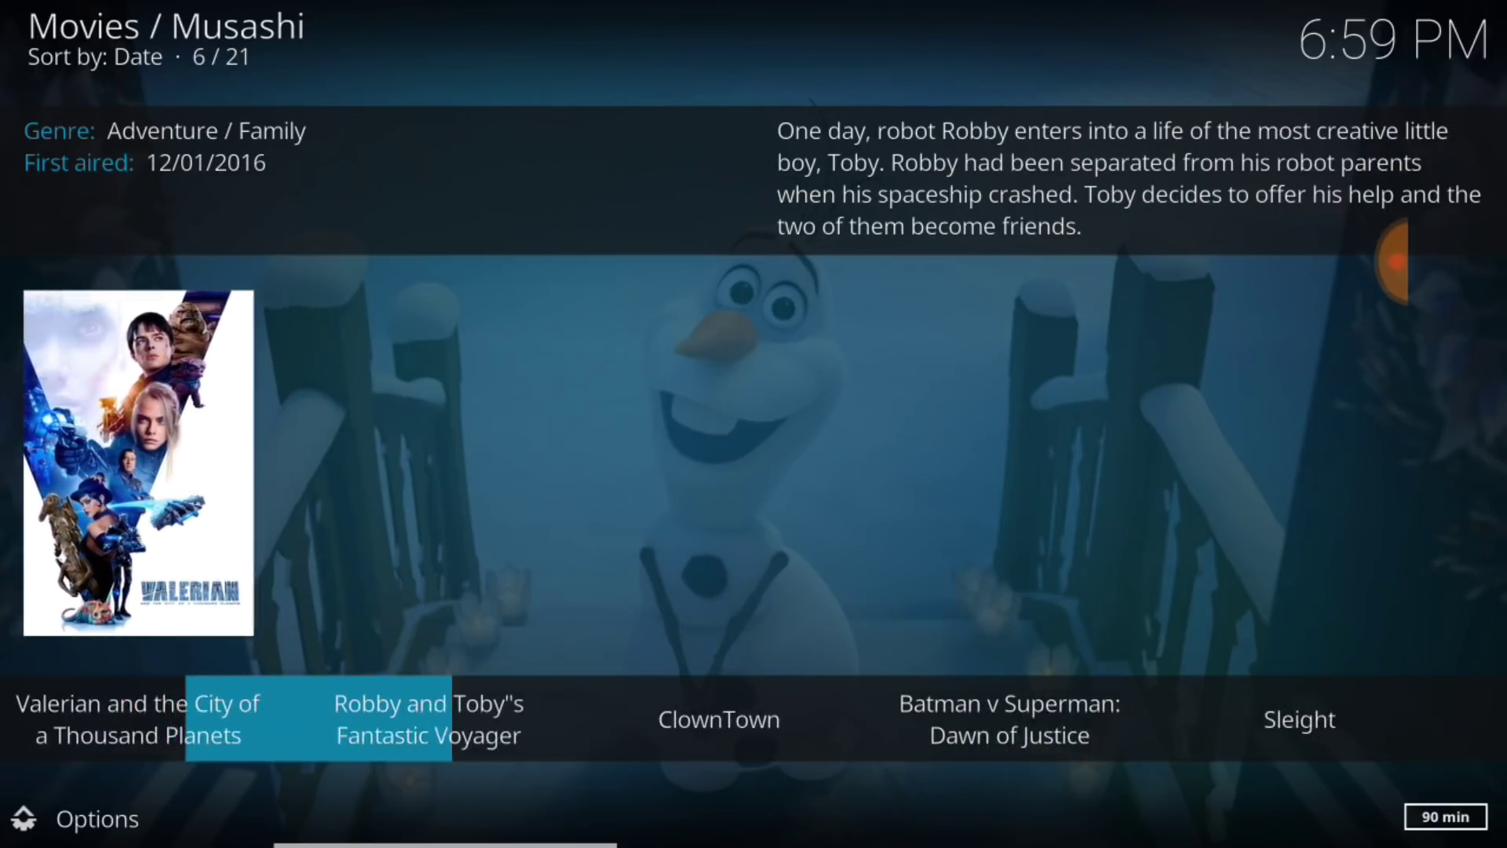
{"action": "key", "text": "Right"}
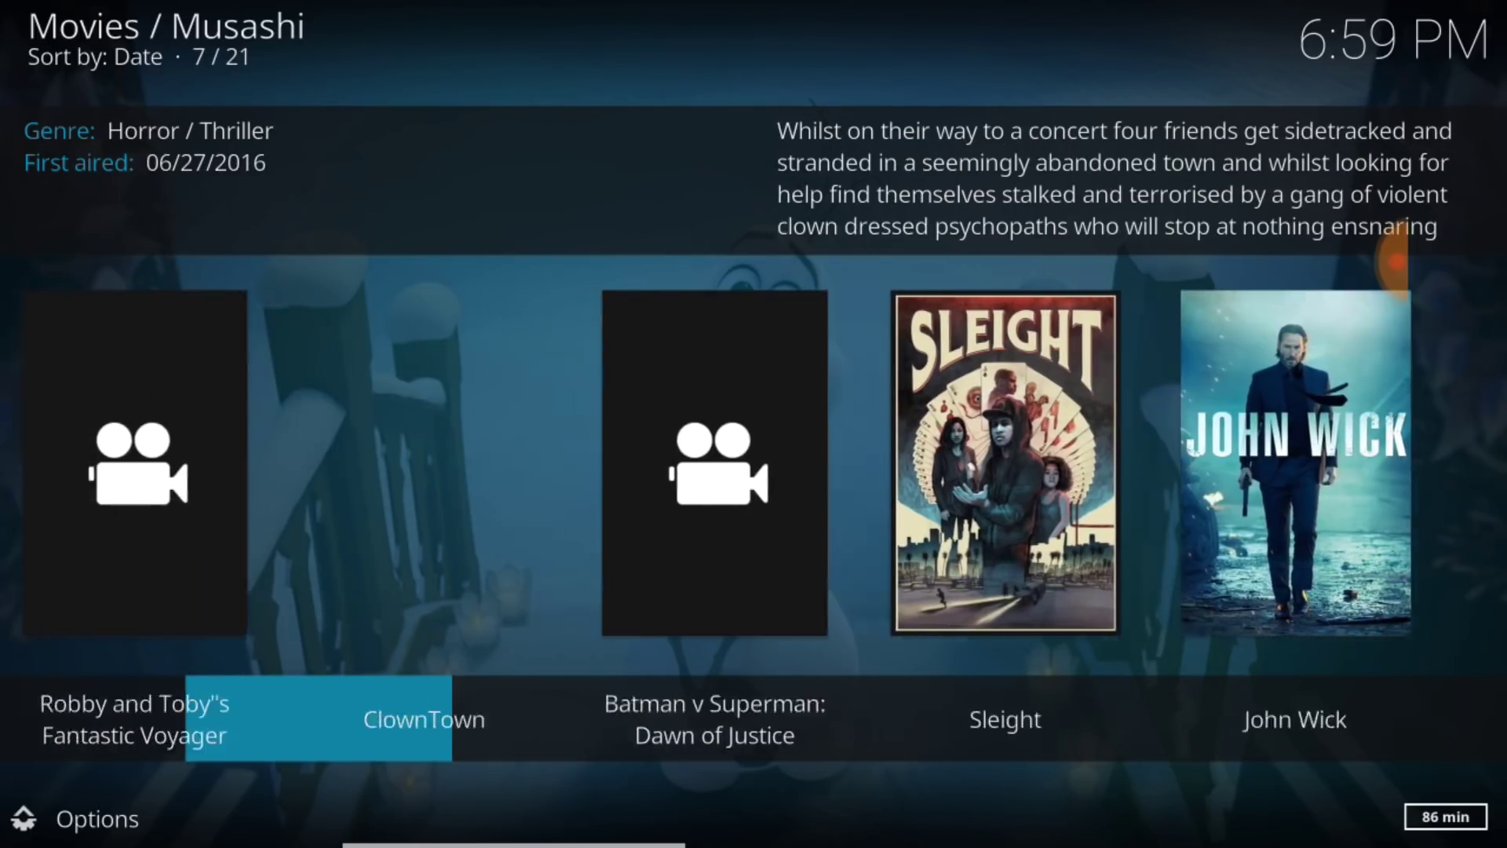
{"action": "key", "text": "Left"}
{"action": "key", "text": "Left"}
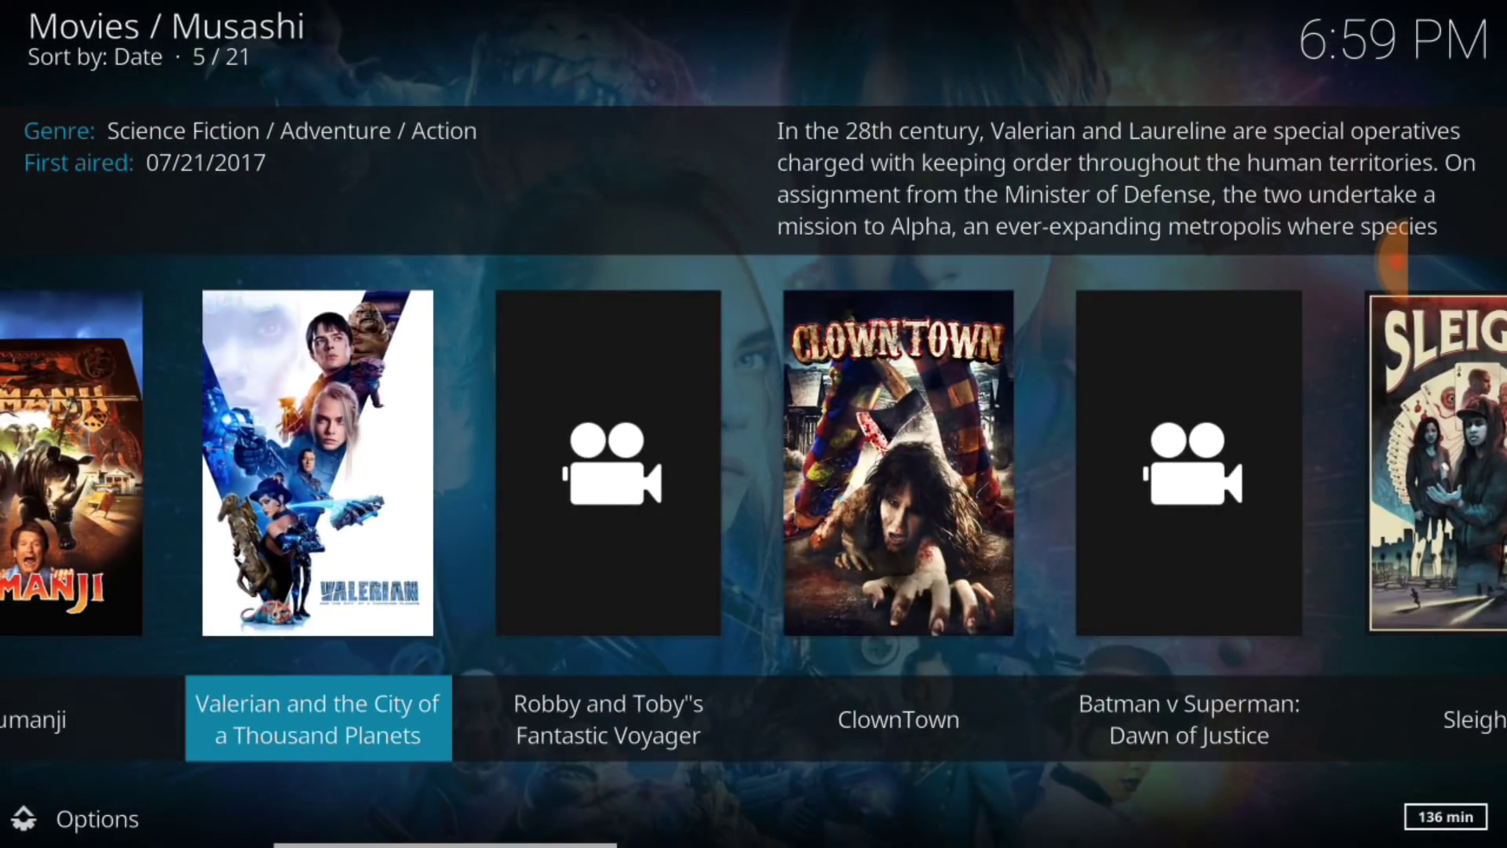
{"action": "key", "text": "Right"}
{"action": "key", "text": "Right"}
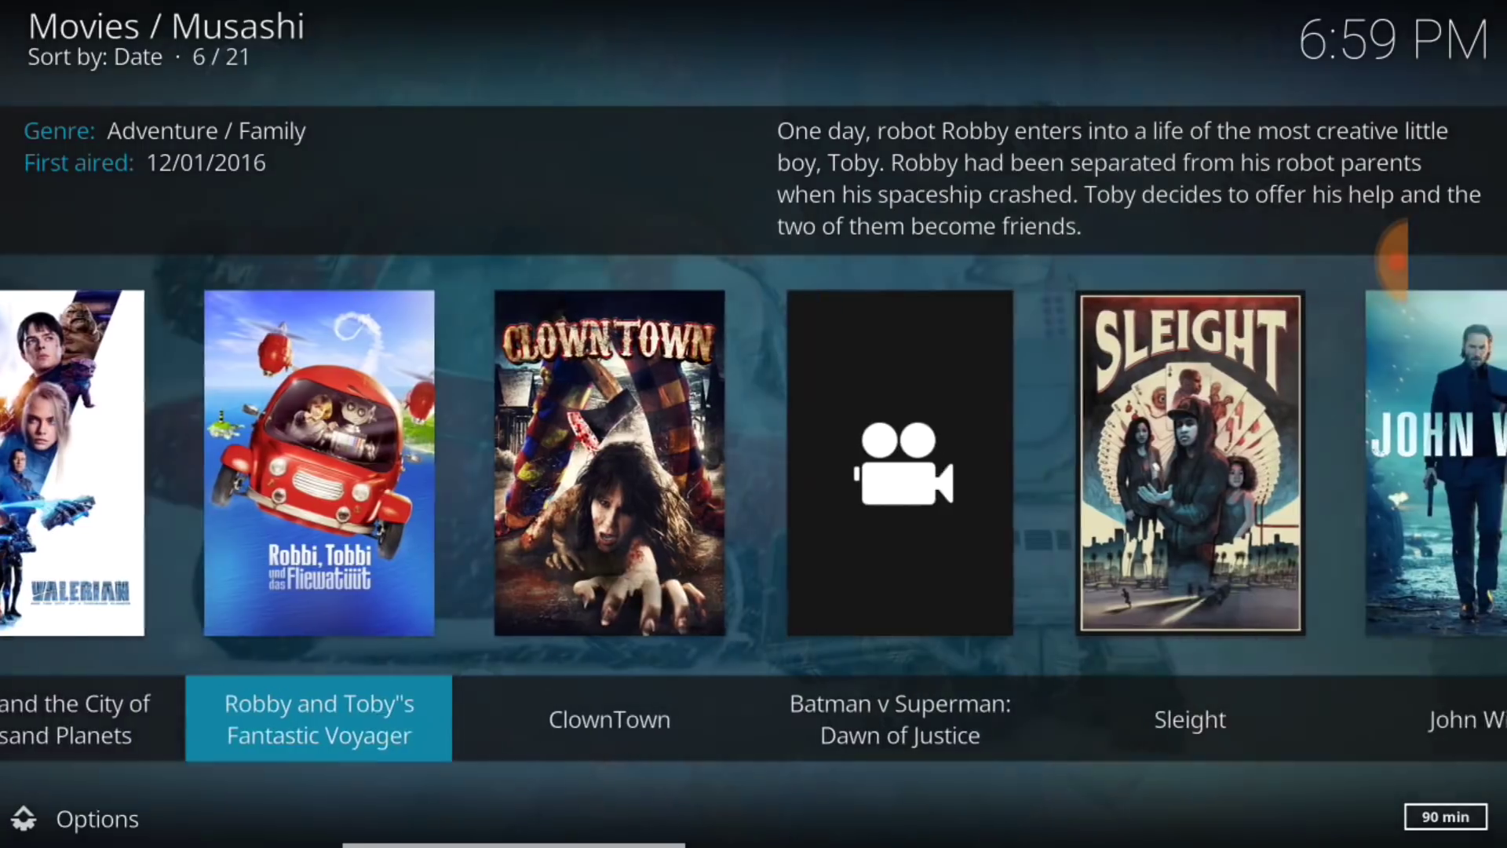
{"action": "key", "text": "Return"}
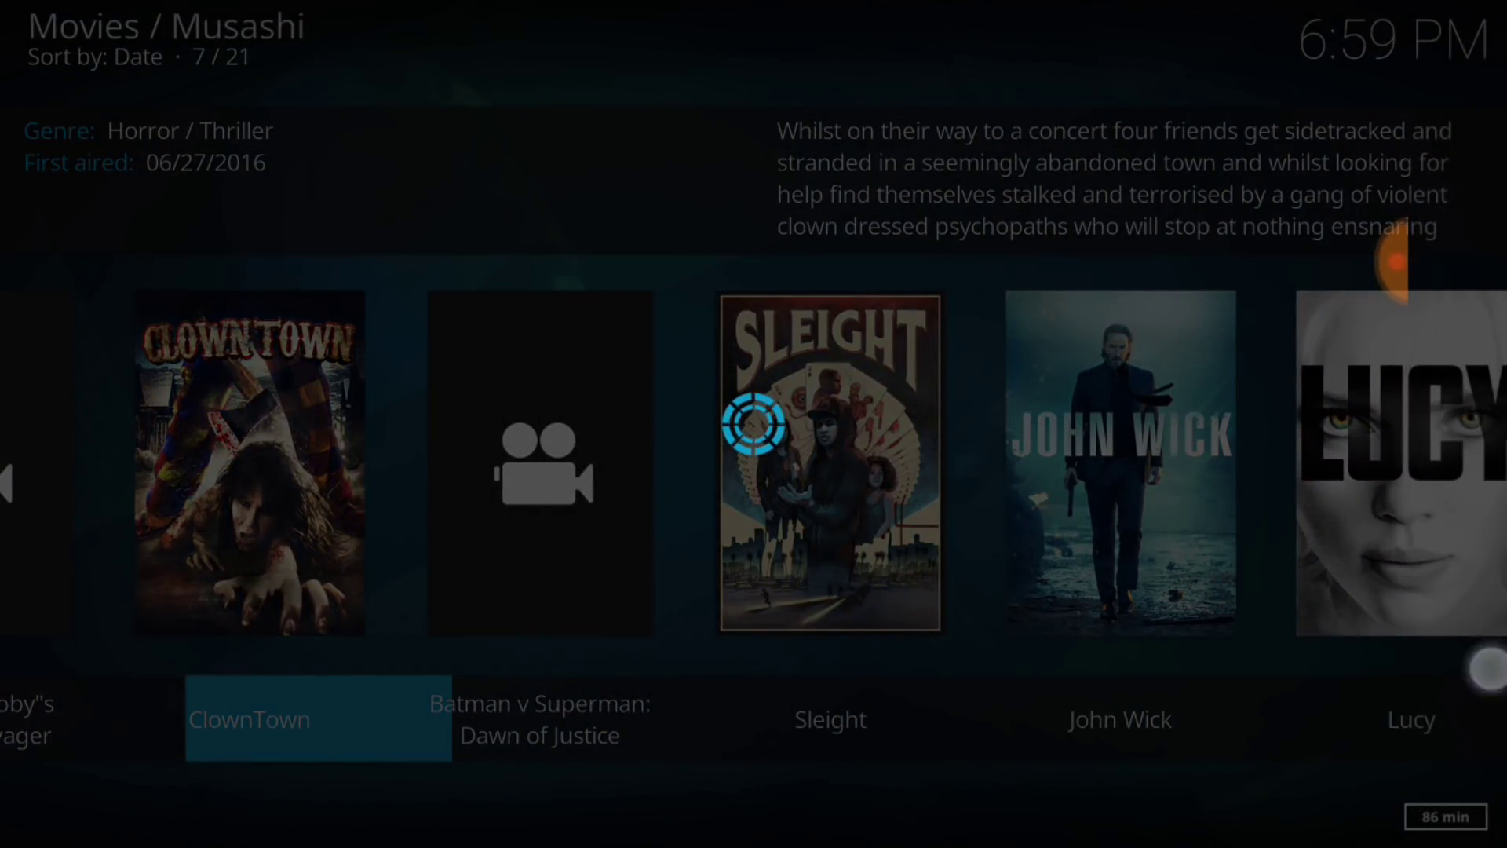
{"action": "left_click", "coordinate": [1476, 660]}
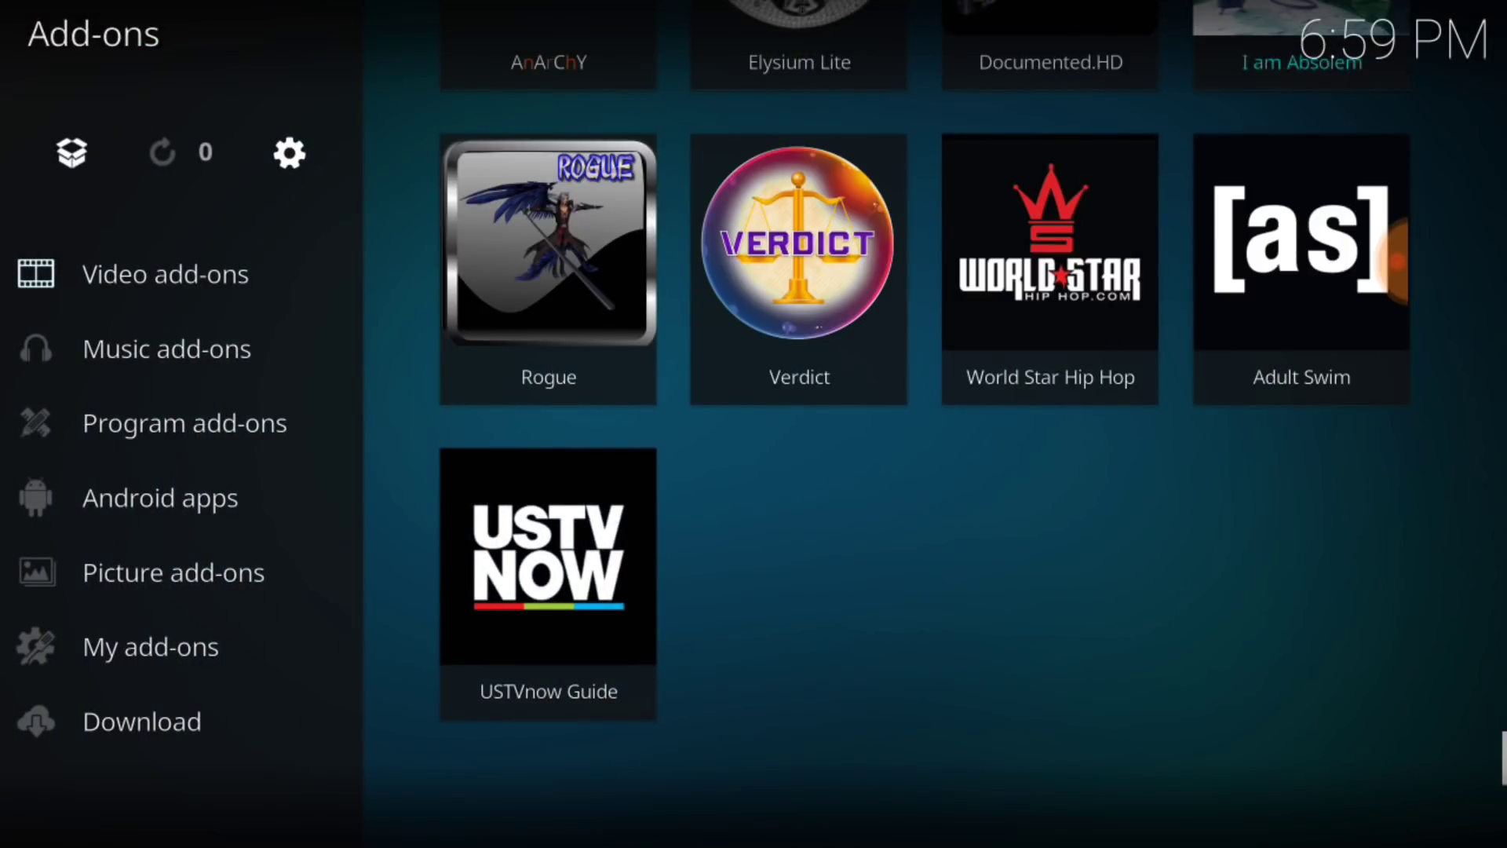
{"action": "scroll", "coordinate": [925, 424], "scroll_direction": "up", "scroll_amount": 10}
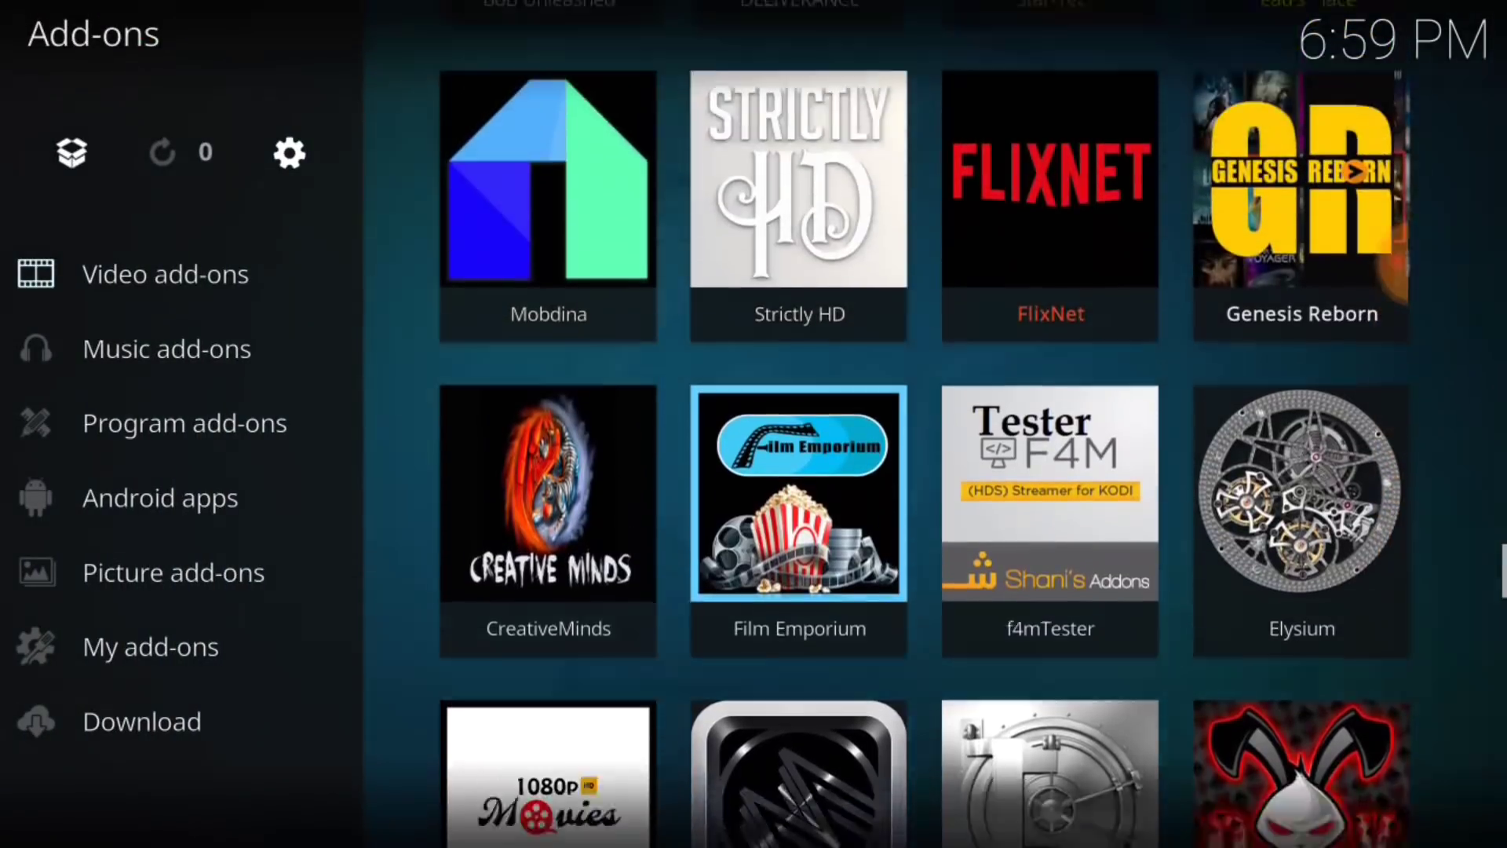
{"action": "scroll", "coordinate": [925, 423], "scroll_direction": "up", "scroll_amount": 10}
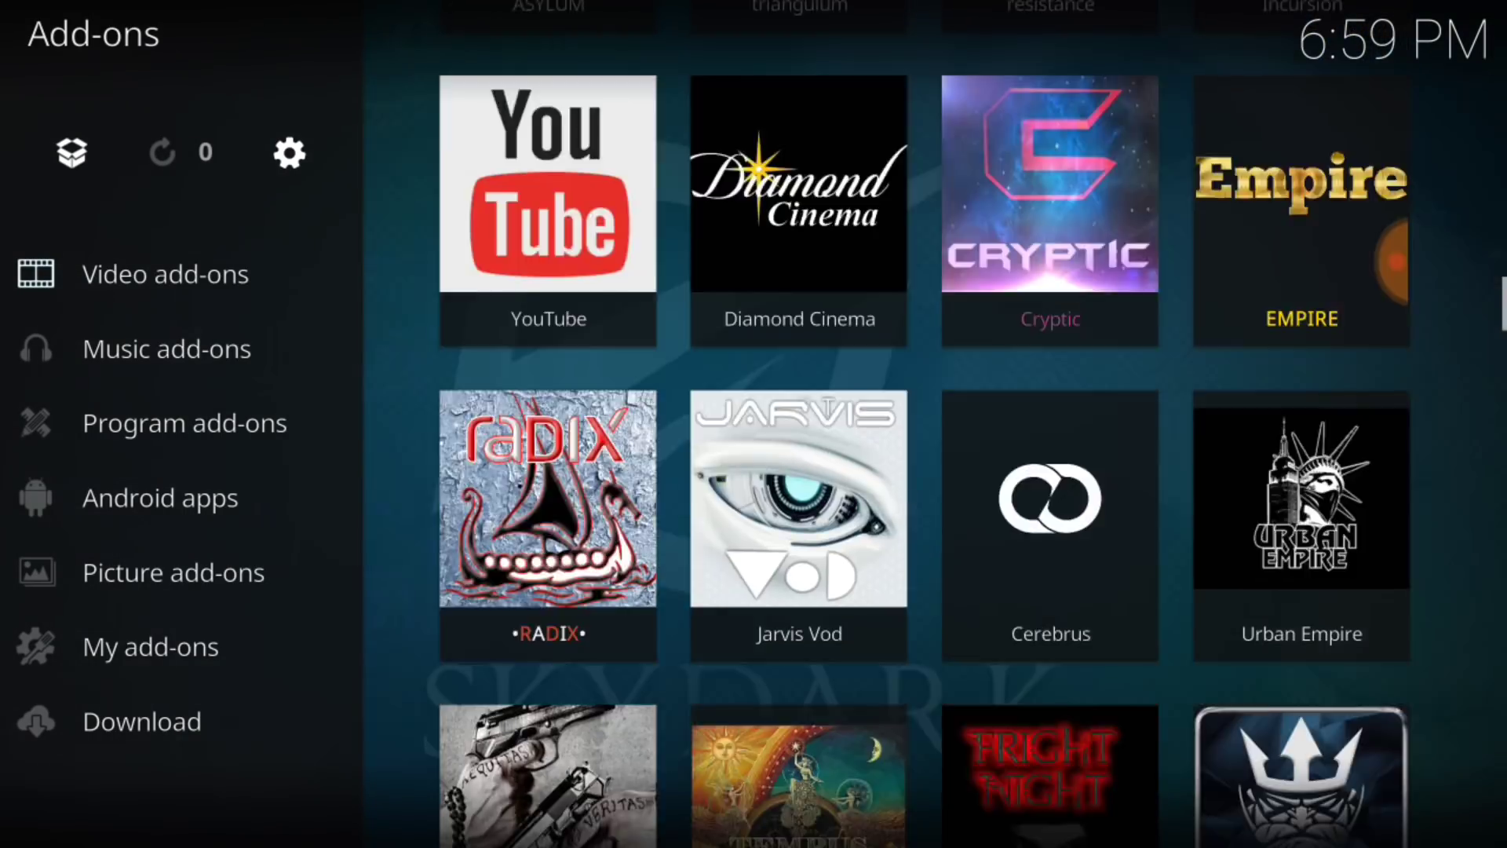
{"action": "scroll", "coordinate": [925, 424], "scroll_direction": "up", "scroll_amount": 5}
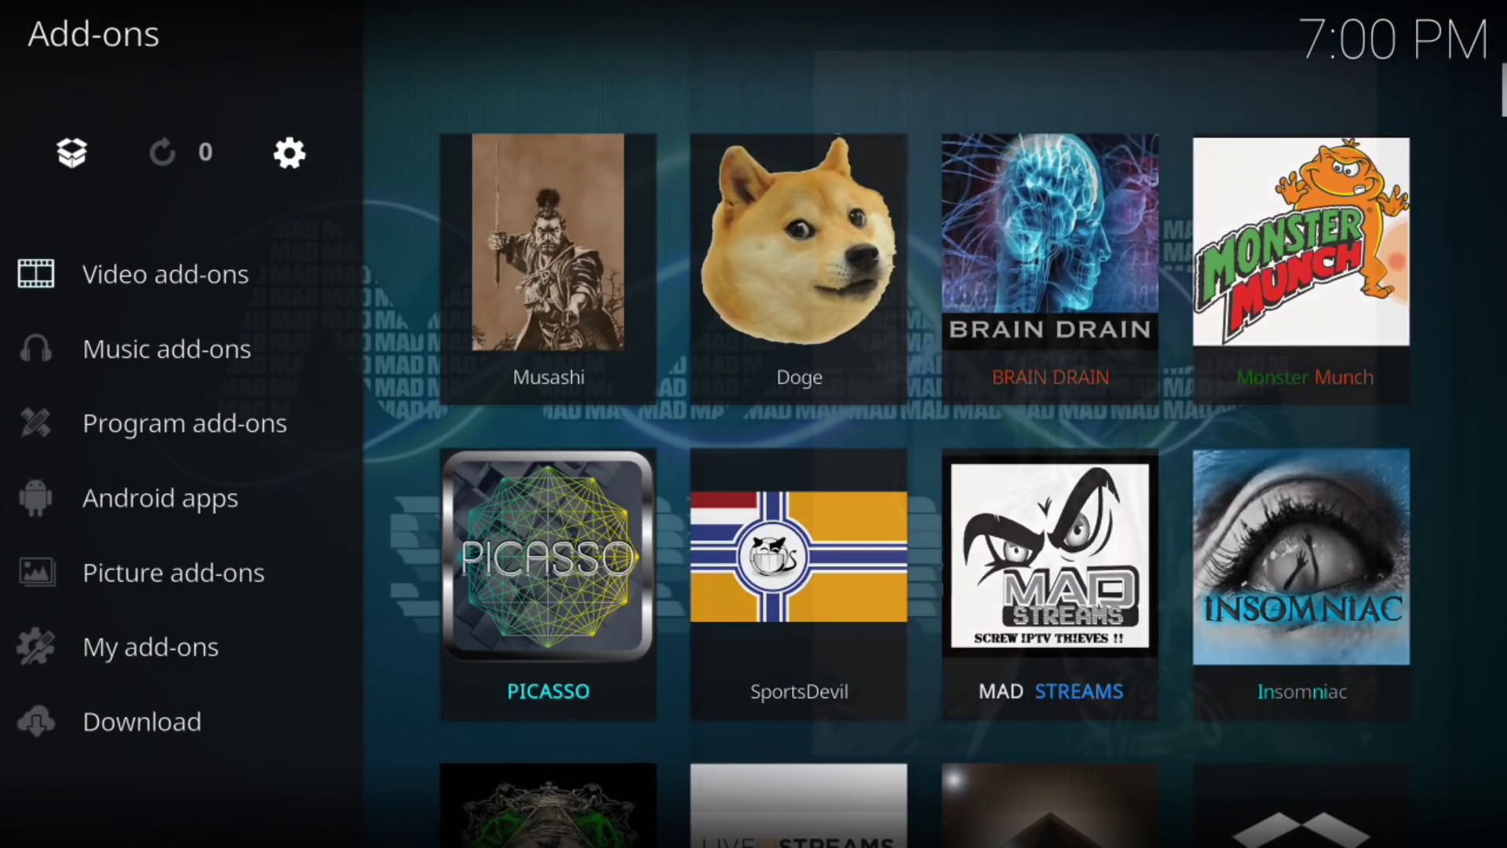
{"action": "key", "text": "Return"}
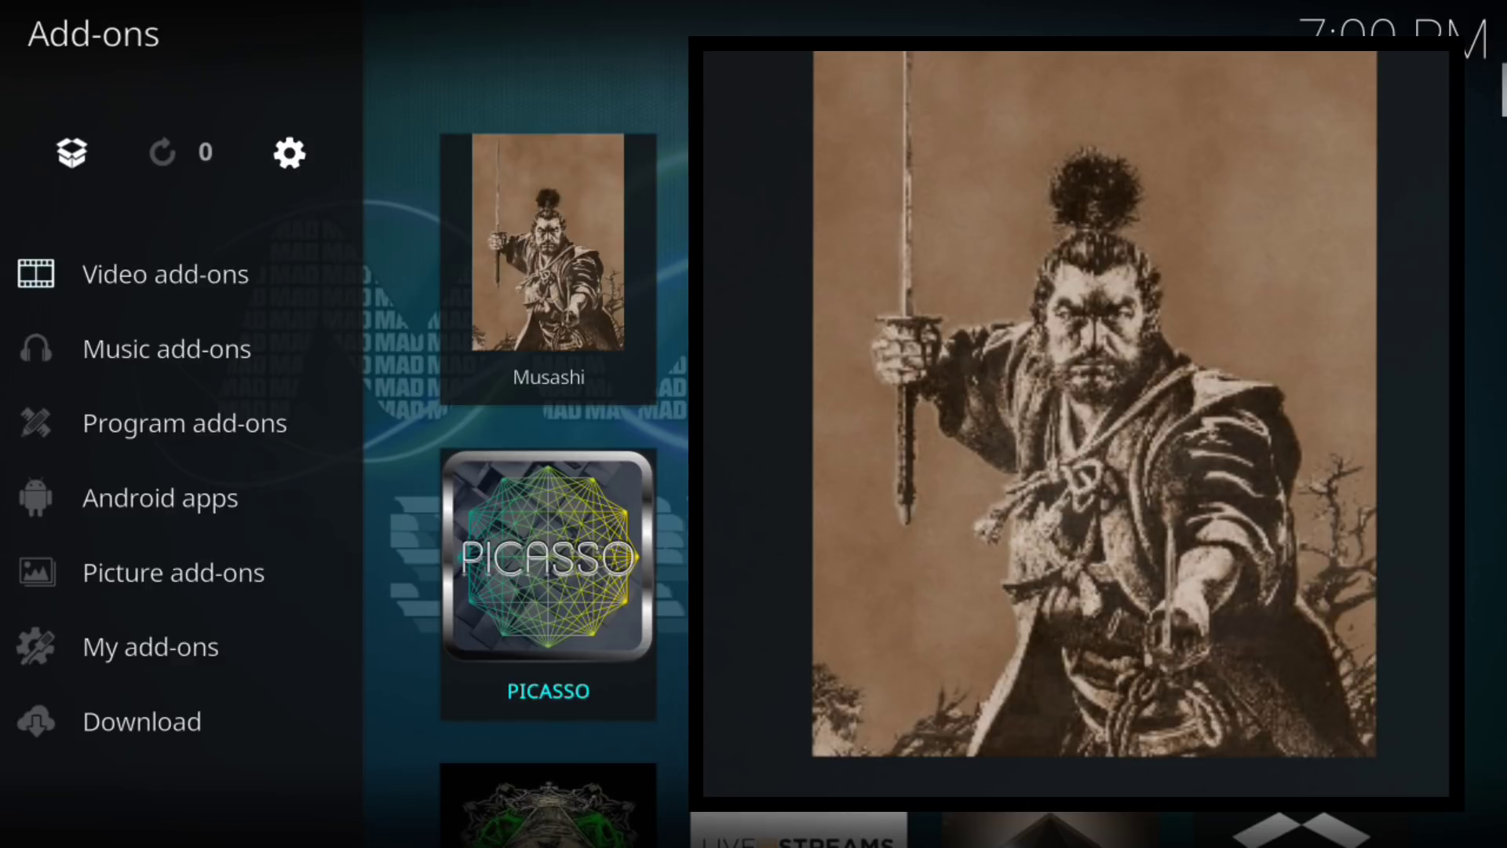